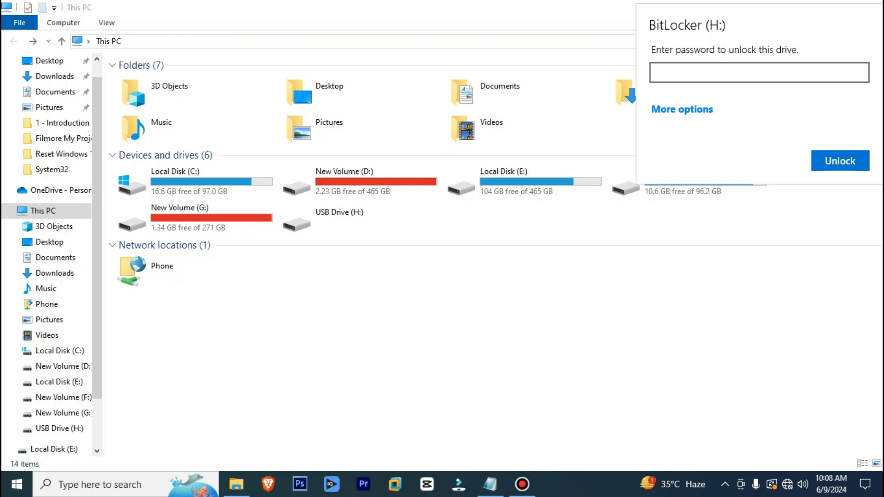
# Unlock USB Drive (H:) by entering the drive password in the BitLocker prompt
pyautogui.click(737, 72)
pyautogui.write('123456789012')
pyautogui.press('Return')
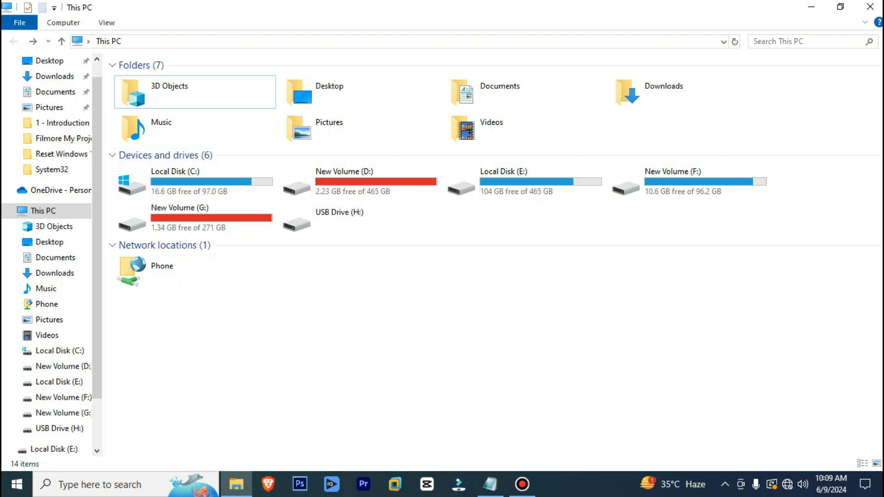
# Refresh This PC, open USB Drive (H:) to confirm it's empty, then refresh again
pyautogui.rightClick(420, 299)
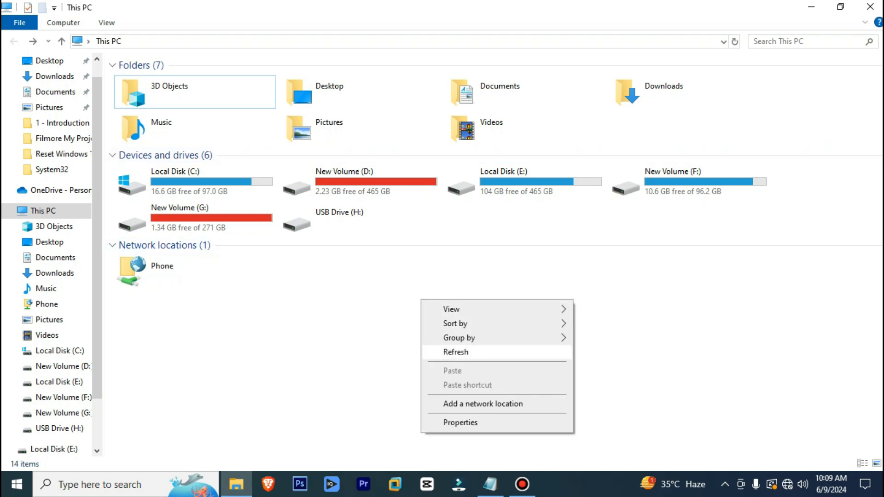
pyautogui.click(455, 352)
pyautogui.doubleClick(359, 217)
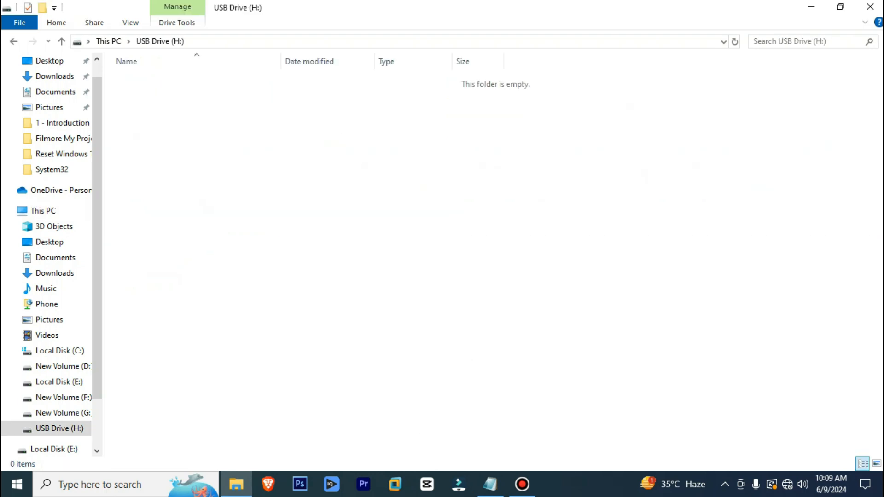
pyautogui.hotkey('alt', 'Left')
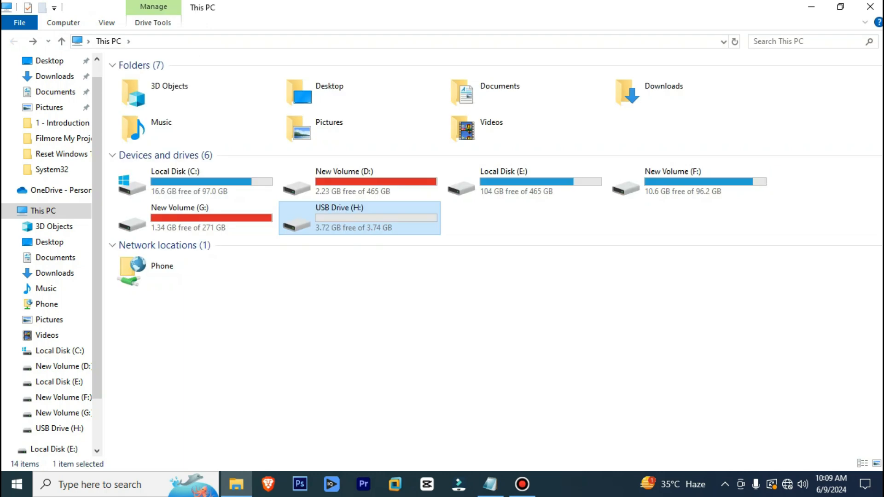
pyautogui.rightClick(453, 294)
pyautogui.click(487, 347)
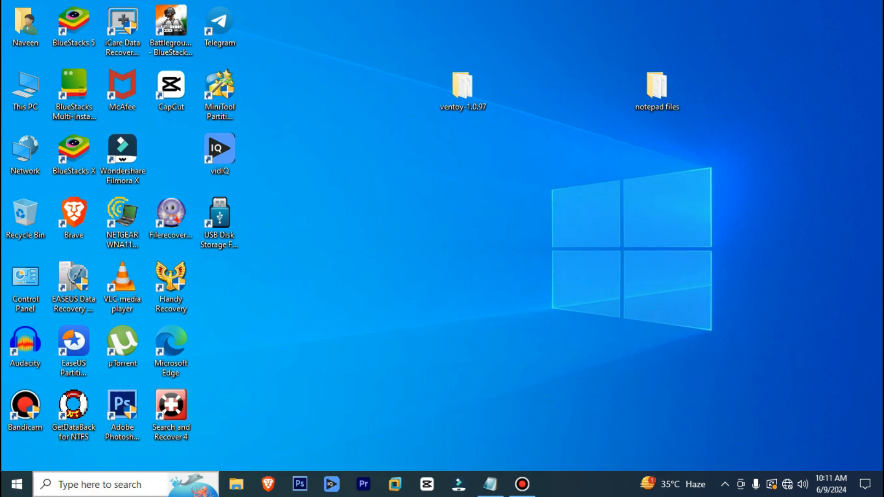
# Search Windows for 'bitlocker' and open the Manage BitLocker Control Panel page
pyautogui.click(126, 484)
pyautogui.write('b')
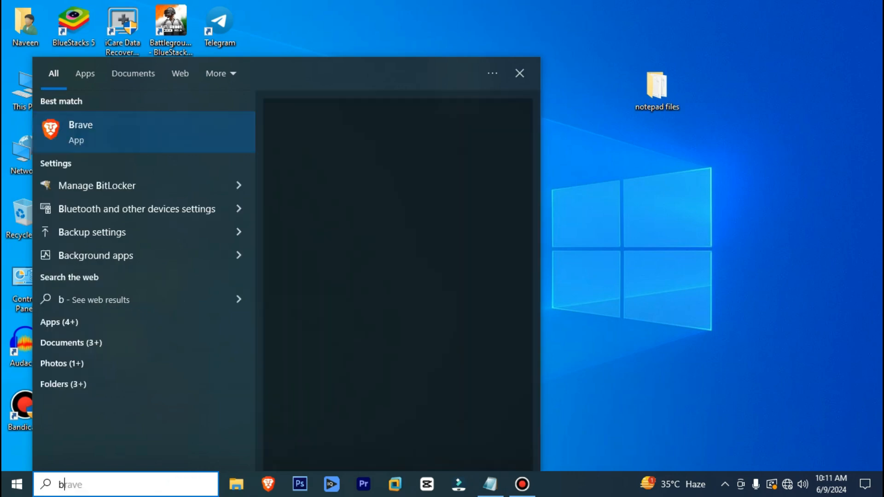
pyautogui.write('itlocke')
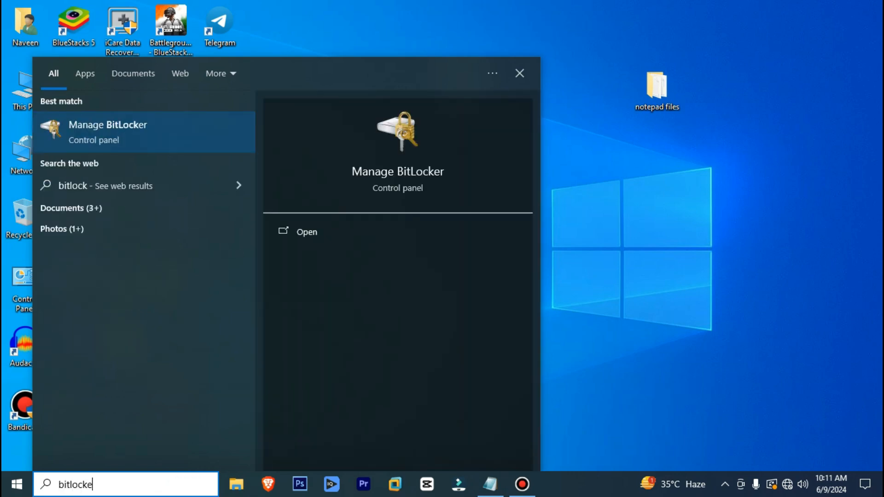
pyautogui.write('r')
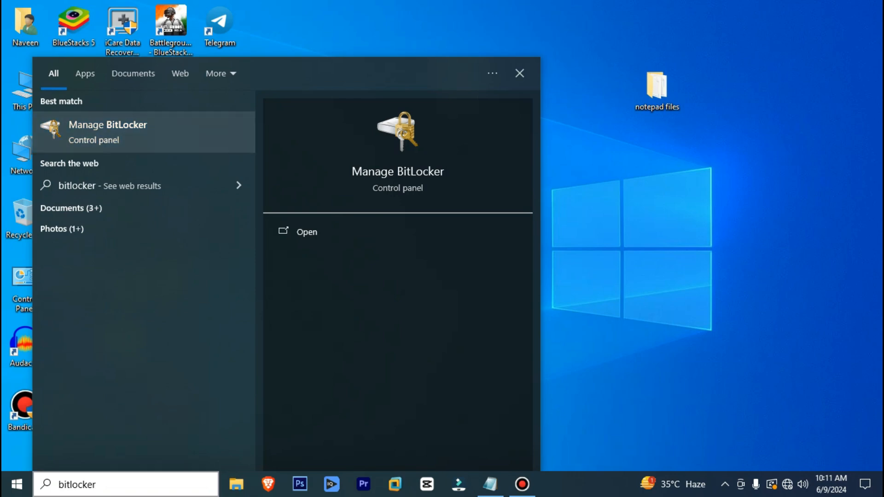
pyautogui.press('Return')
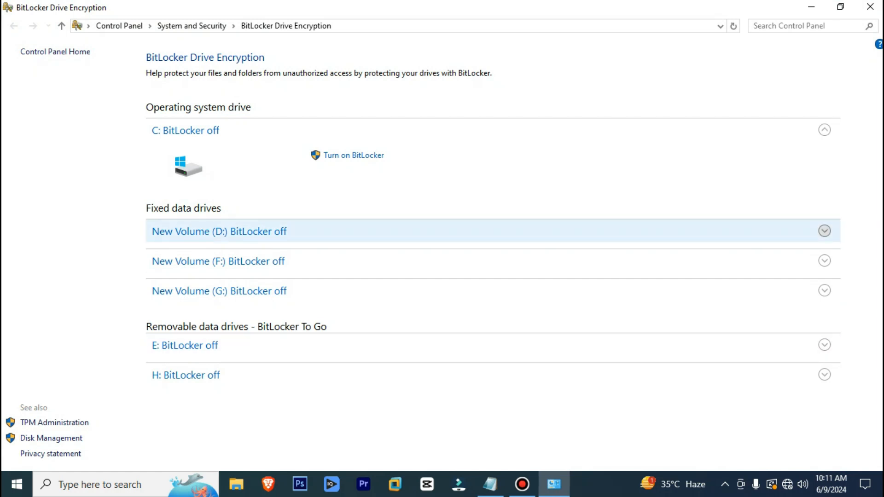
# Check the details of D:, F: and G:, then expand H: to confirm BitLocker is off
pyautogui.click(219, 232)
pyautogui.click(220, 231)
pyautogui.click(218, 261)
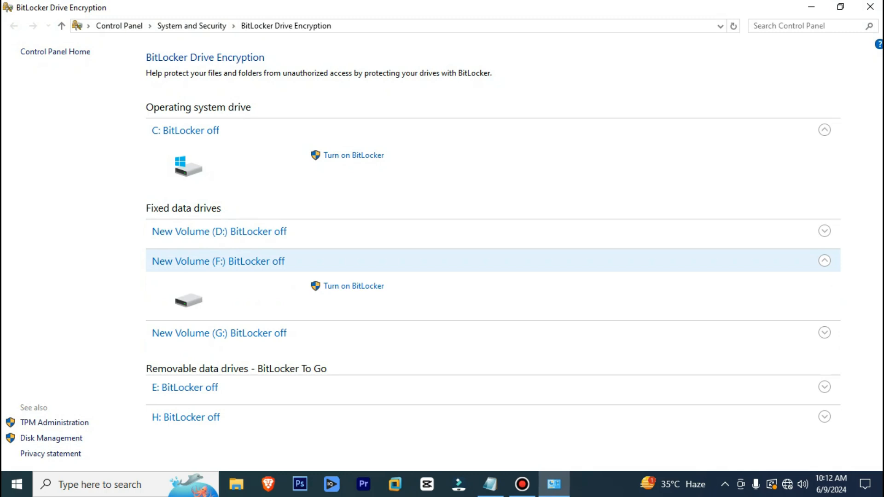
pyautogui.click(218, 261)
pyautogui.click(219, 291)
pyautogui.click(219, 291)
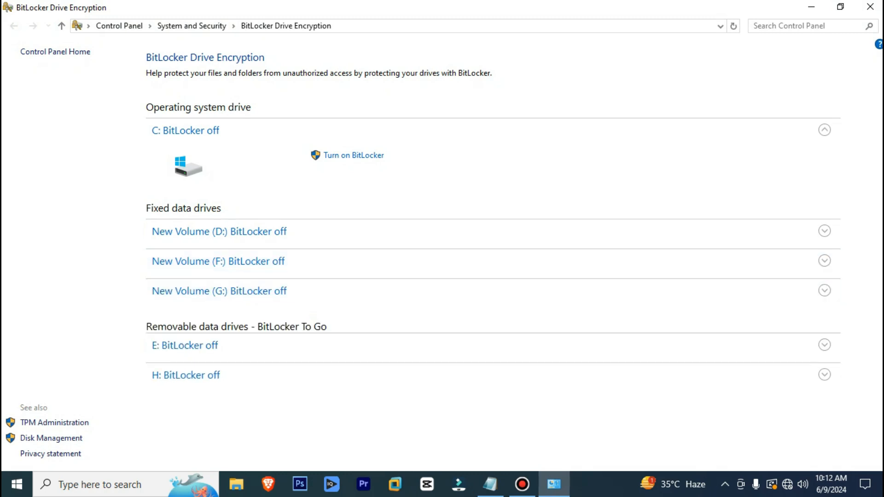
pyautogui.click(186, 376)
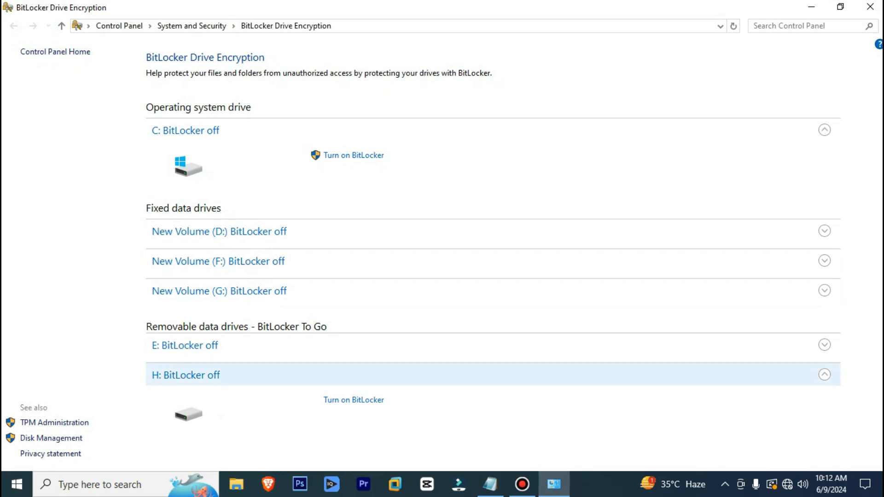
# Minimize BitLocker, open This PC to select USB Drive (H:), then close File Explorer
pyautogui.click(812, 7)
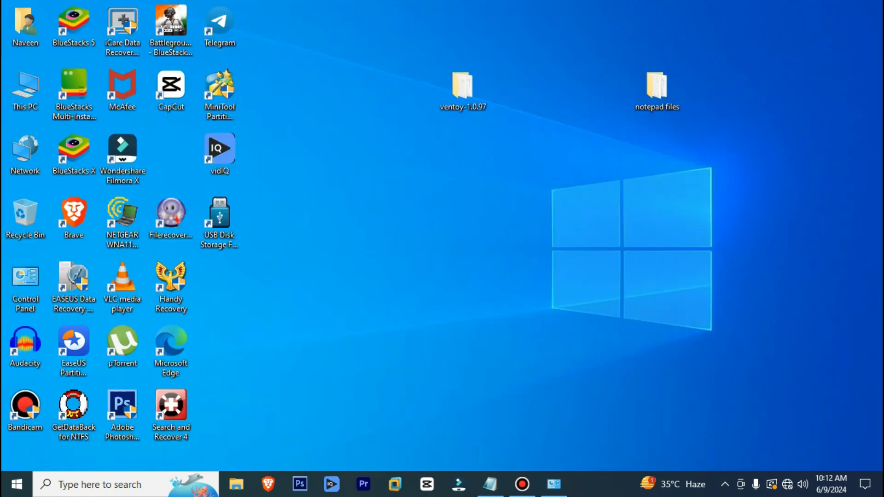
pyautogui.doubleClick(25, 87)
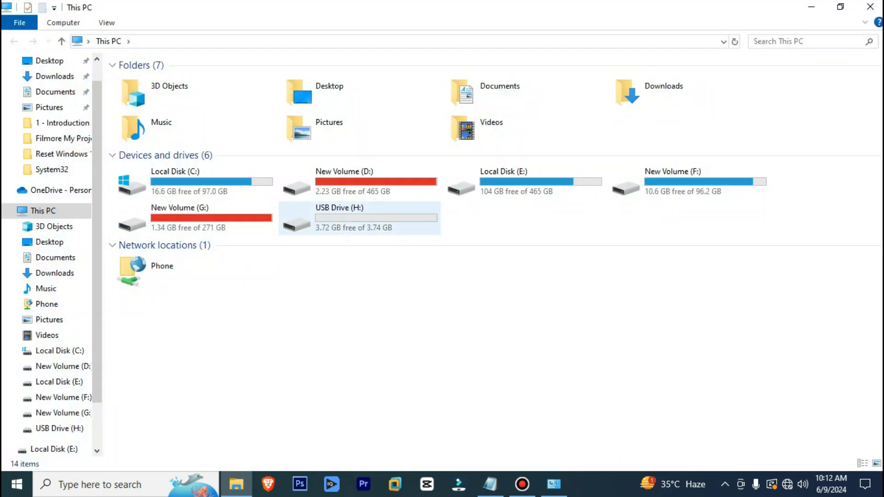
pyautogui.click(360, 219)
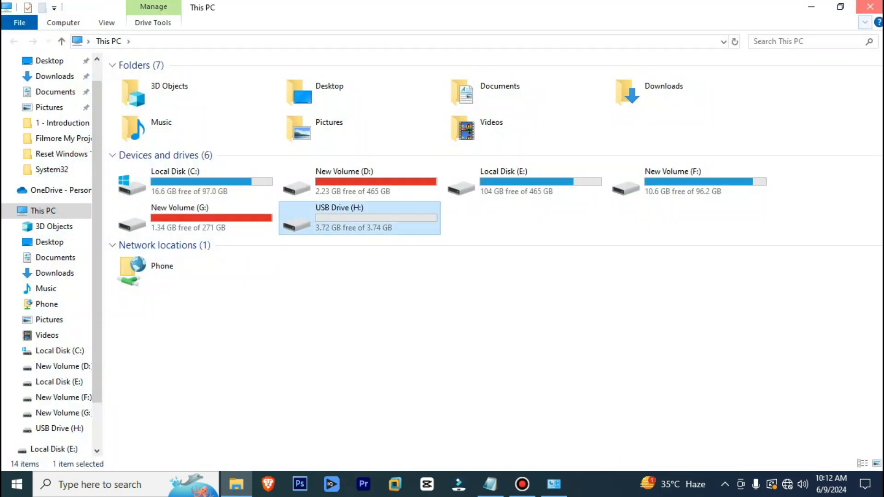
pyautogui.click(871, 6)
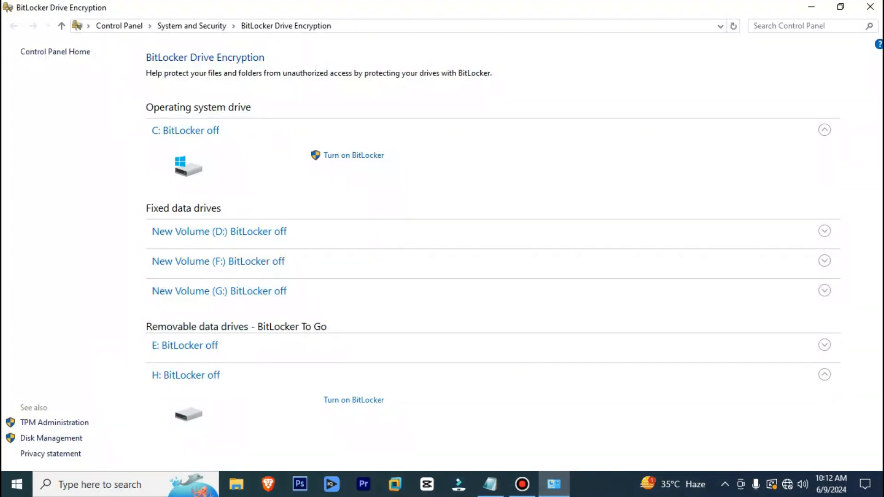
# Review the details of E:, D: and F:, then start turning on BitLocker for E:
pyautogui.click(185, 345)
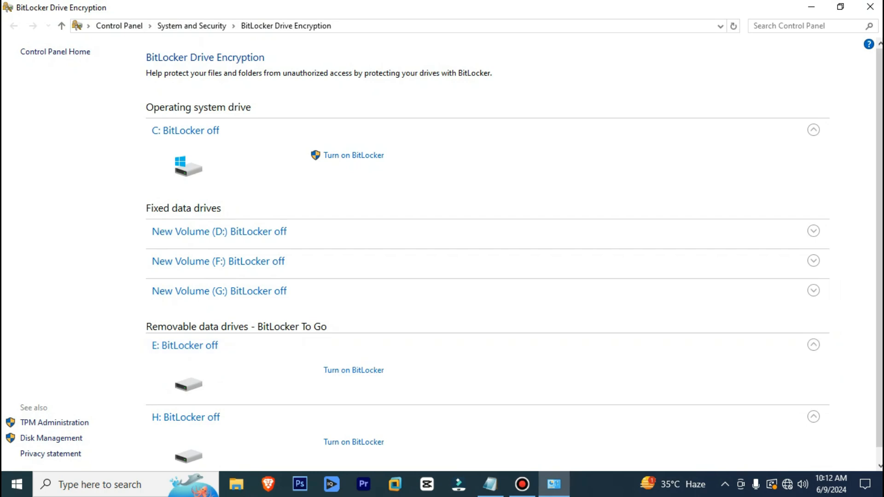
pyautogui.scroll(-1, 354, 370)
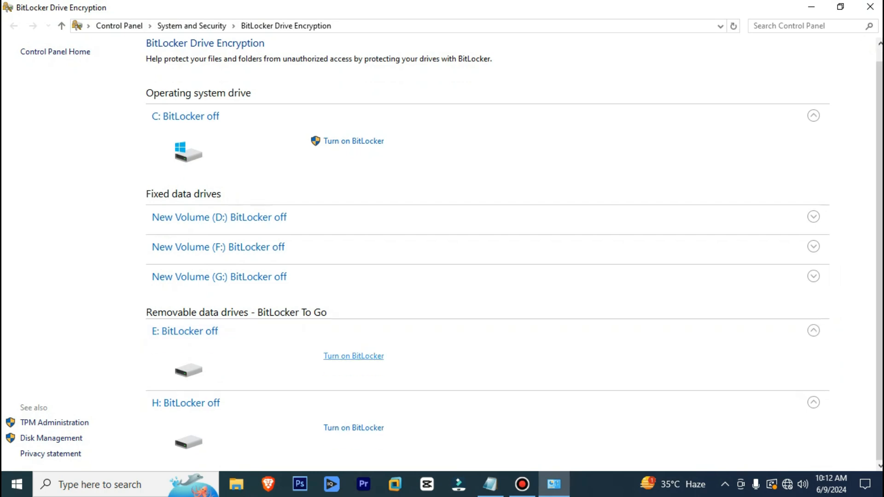
pyautogui.click(813, 217)
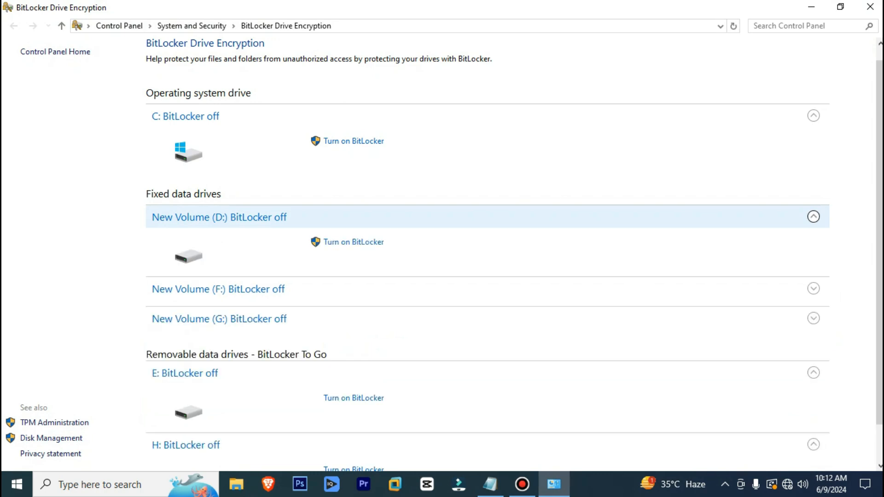
pyautogui.click(813, 217)
pyautogui.click(354, 247)
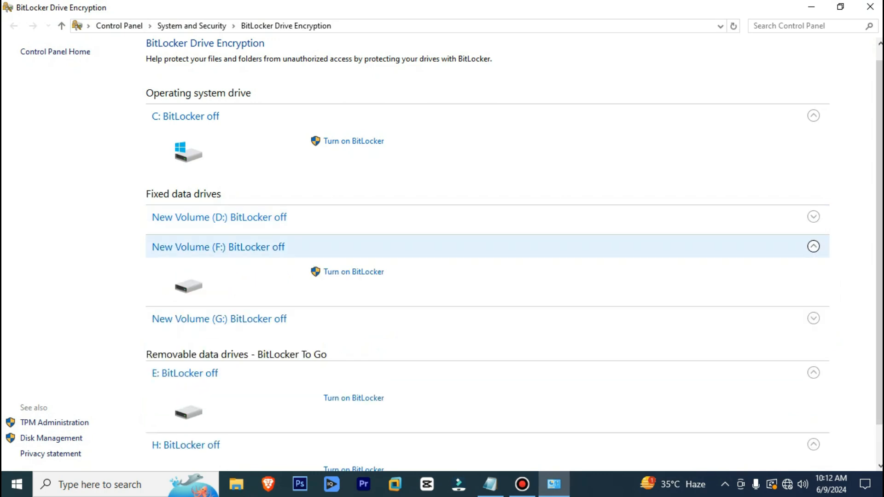
pyautogui.click(353, 247)
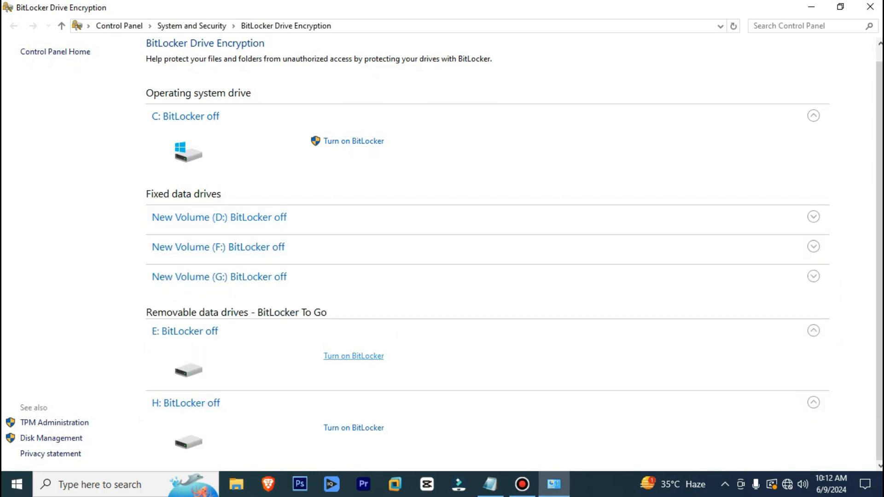
pyautogui.click(354, 356)
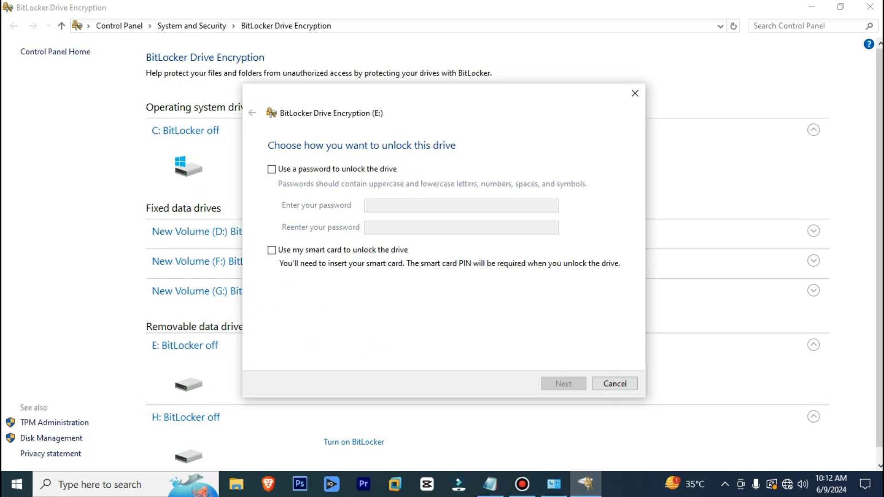
# Choose password unlock for drive E:, entering and confirming the password, then continue
pyautogui.click(271, 169)
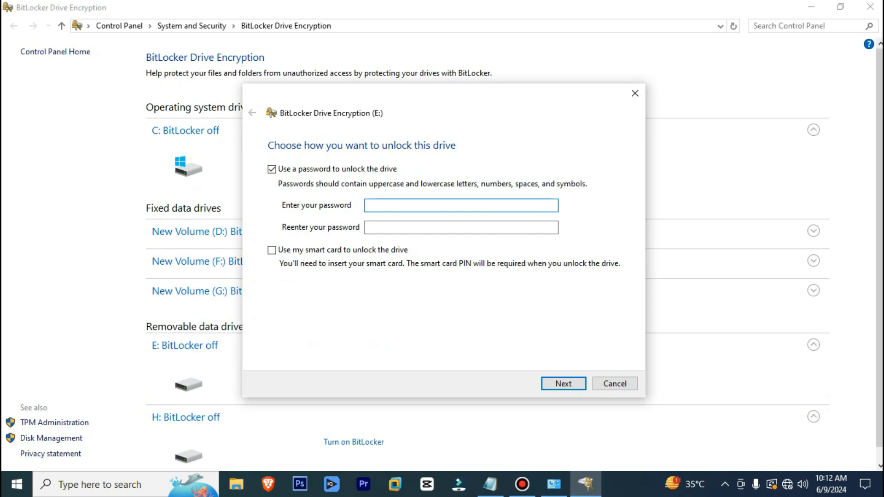
pyautogui.write('••••••••••••')
pyautogui.click(396, 227)
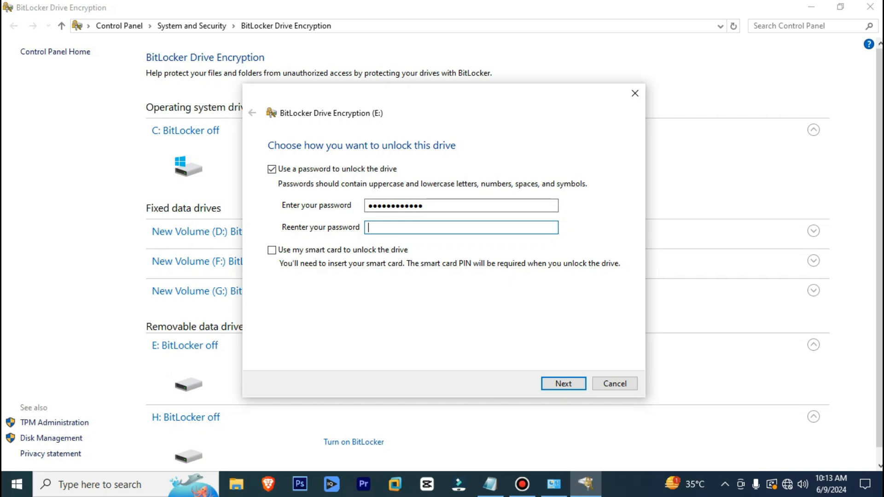
pyautogui.write('•••')
pyautogui.press('BackSpace')
pyautogui.press('BackSpace')
pyautogui.press('BackSpace')
pyautogui.write('••')
pyautogui.press('BackSpace')
pyautogui.press('BackSpace')
pyautogui.write('••••••••••••')
pyautogui.press('Return')
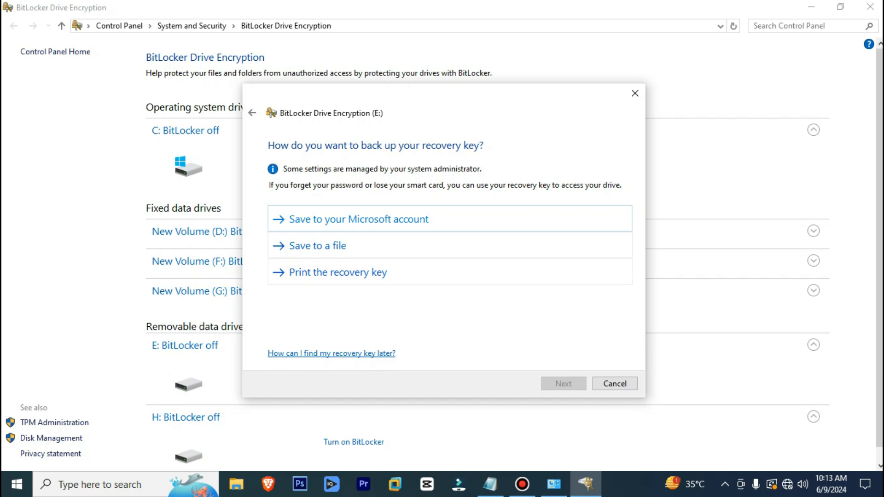
# Save E:'s recovery key as a file in Documents and proceed to the encryption scope
pyautogui.click(318, 246)
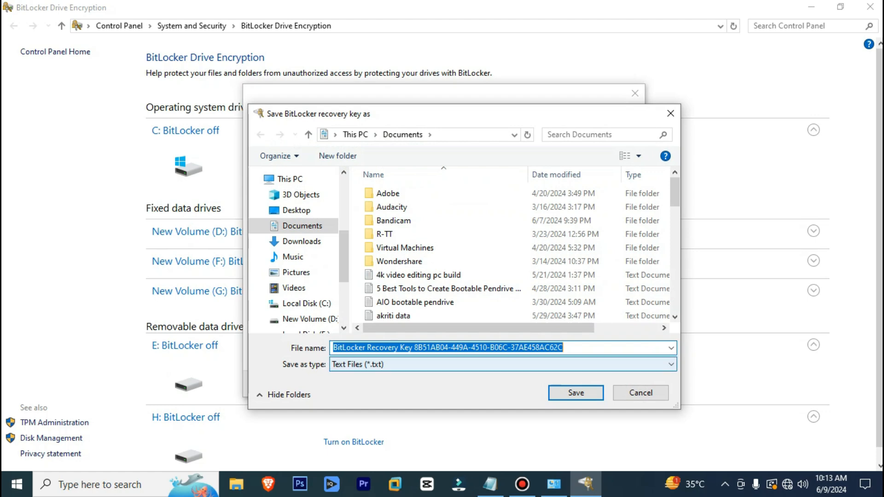
pyautogui.click(576, 393)
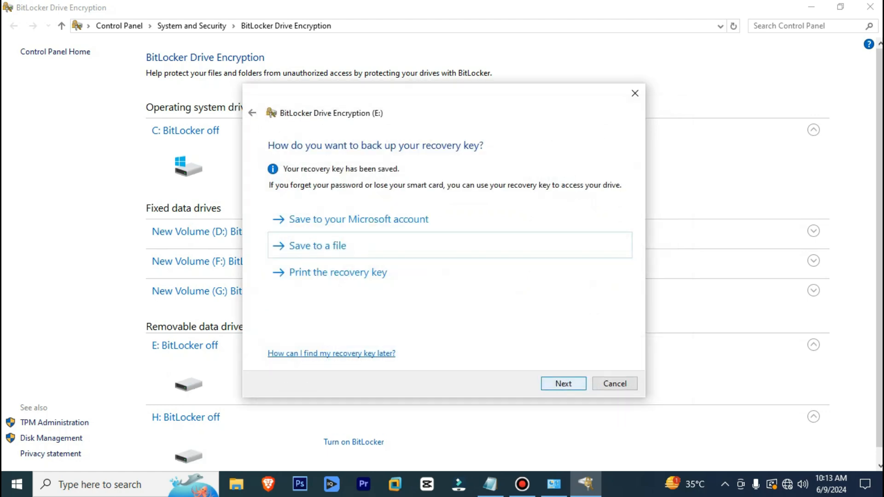
pyautogui.press('Return')
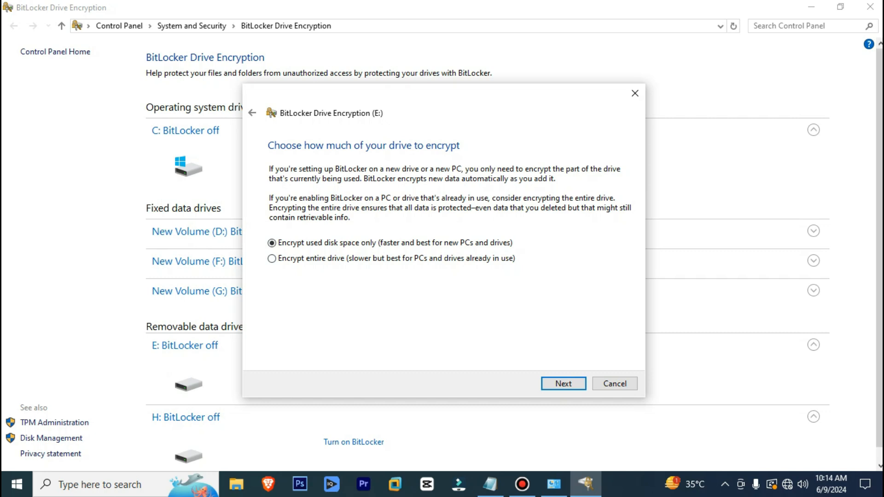
# Keep 'Encrypt used disk space only' and Compatible mode, reaching the ready-to-encrypt confirmation
pyautogui.press('Return')
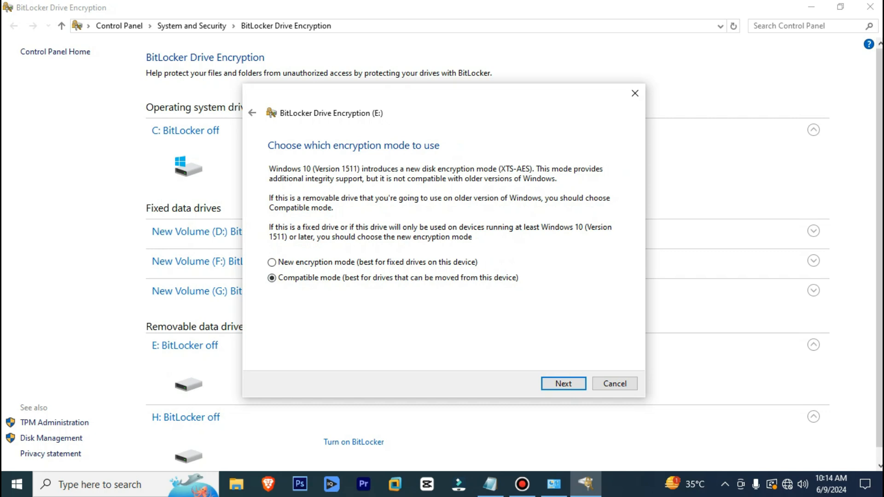
pyautogui.press('Return')
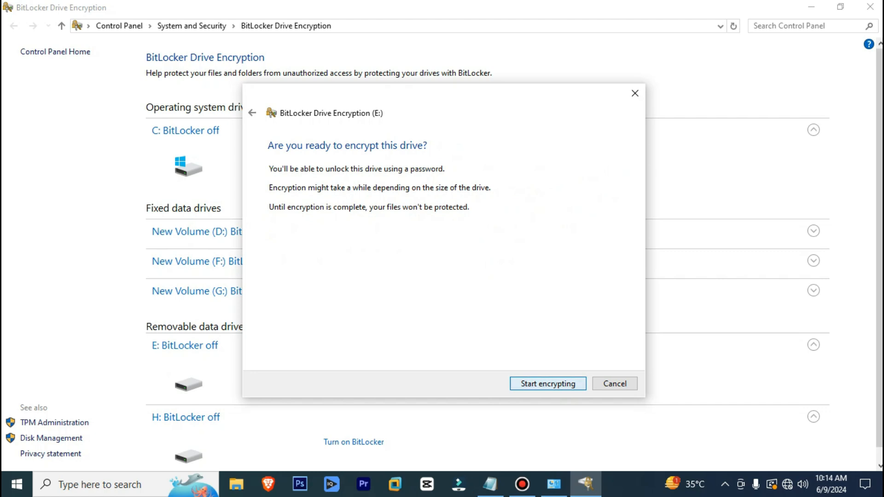
# Start encrypting, dismiss the 'Encryption of H: is complete' notice, and close both BitLocker windows
pyautogui.press('Return')
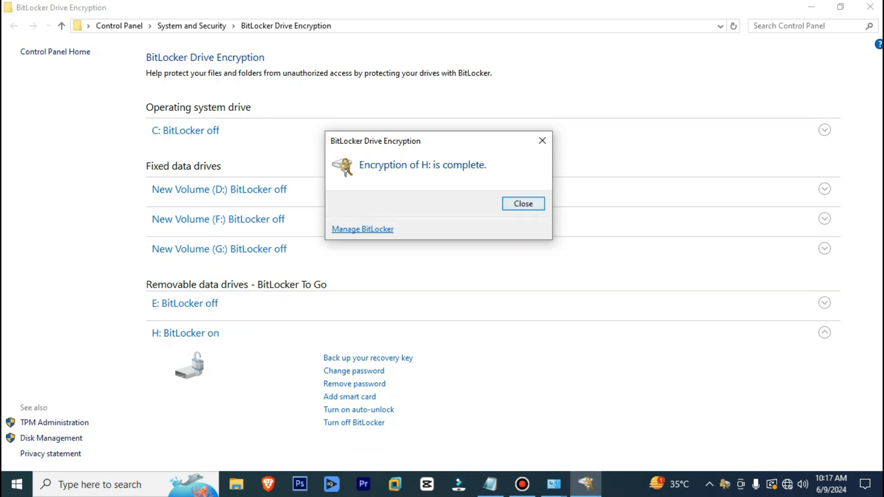
pyautogui.click(523, 204)
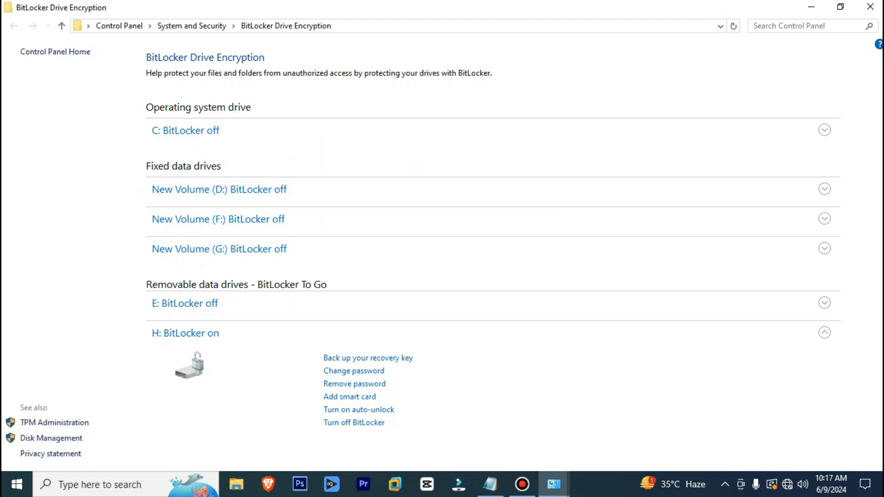
pyautogui.click(870, 7)
pyautogui.click(870, 7)
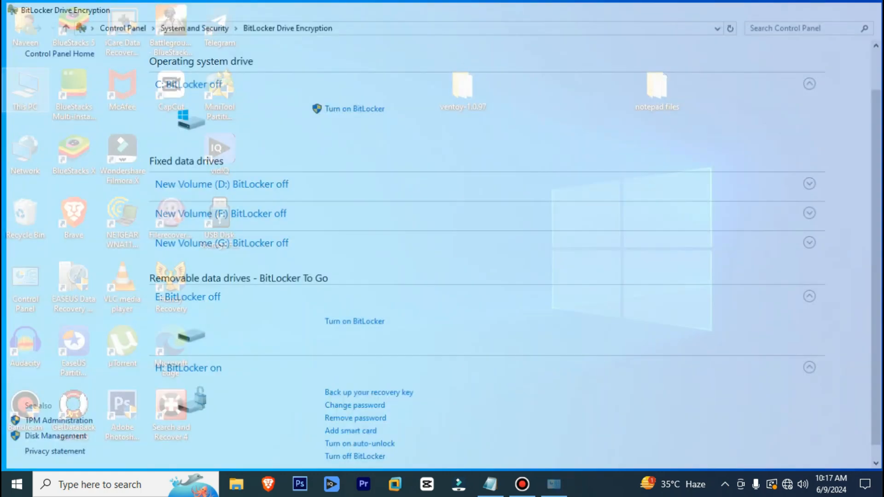
# Open This PC from the desktop to see the BitLocker-locked USB Drive (H:)
pyautogui.doubleClick(26, 89)
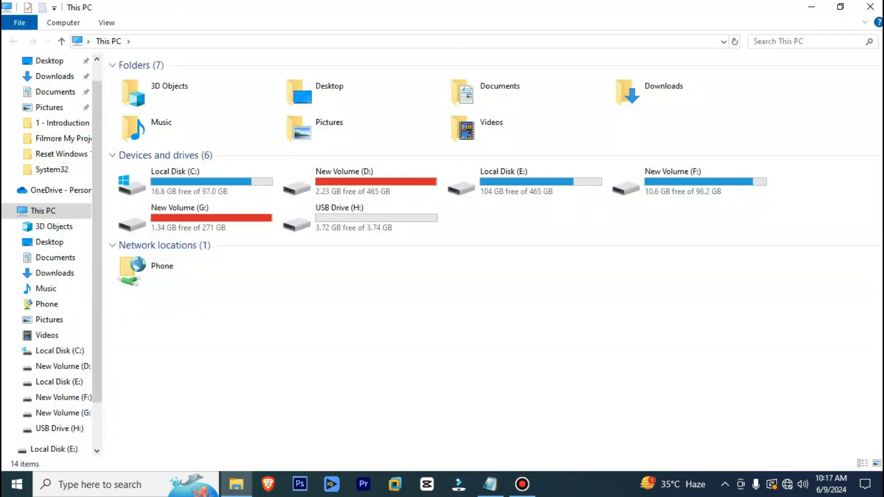
pyautogui.rightClick(368, 277)
pyautogui.press('Escape')
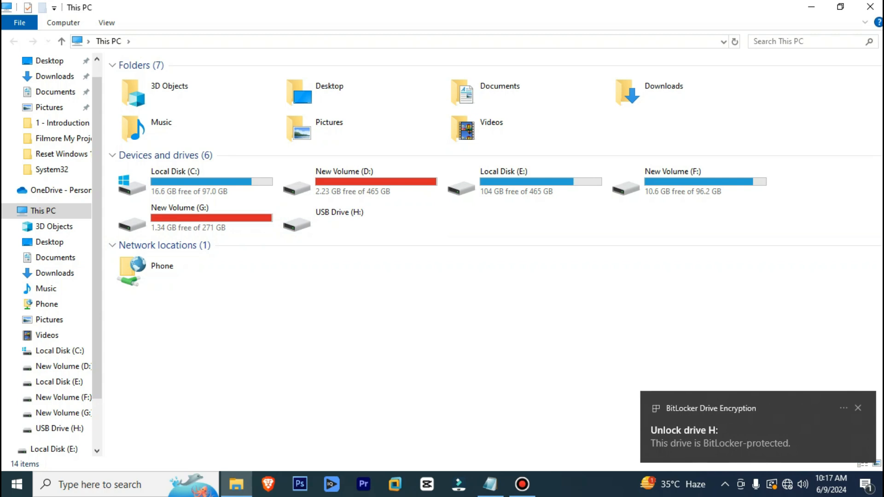
# Unlock drive H: from its notification by entering and submitting the drive password
pyautogui.click(720, 436)
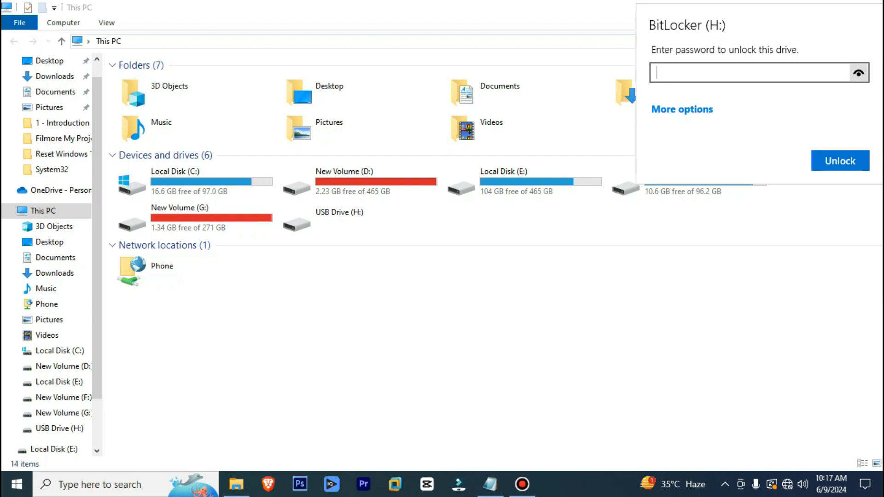
pyautogui.write('•••••••••')
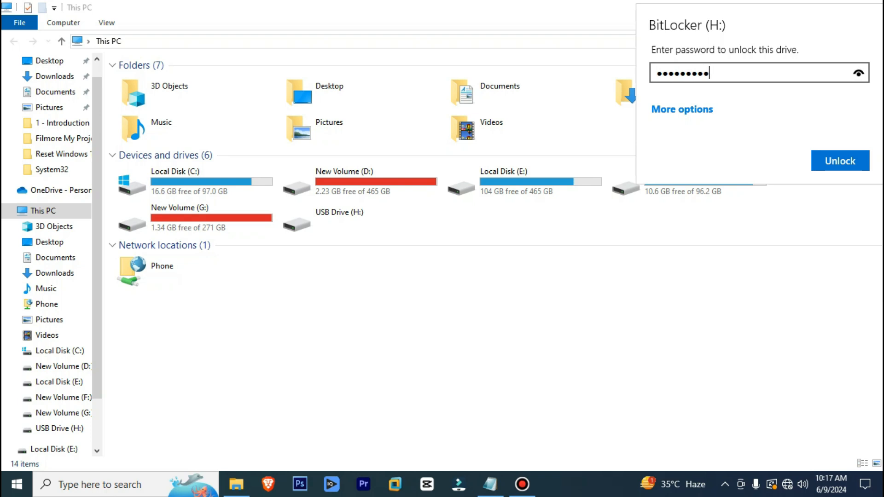
pyautogui.write('•••')
pyautogui.moveTo(858, 73); pyautogui.dragTo(858, 73)
pyautogui.press('Return')
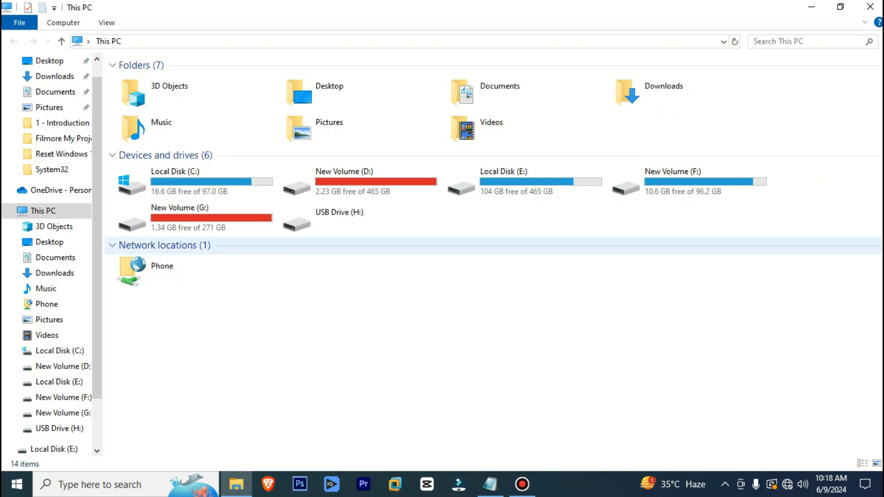
# Refresh This PC, open USB Drive (H:) to confirm it is empty, then go back
pyautogui.rightClick(367, 282)
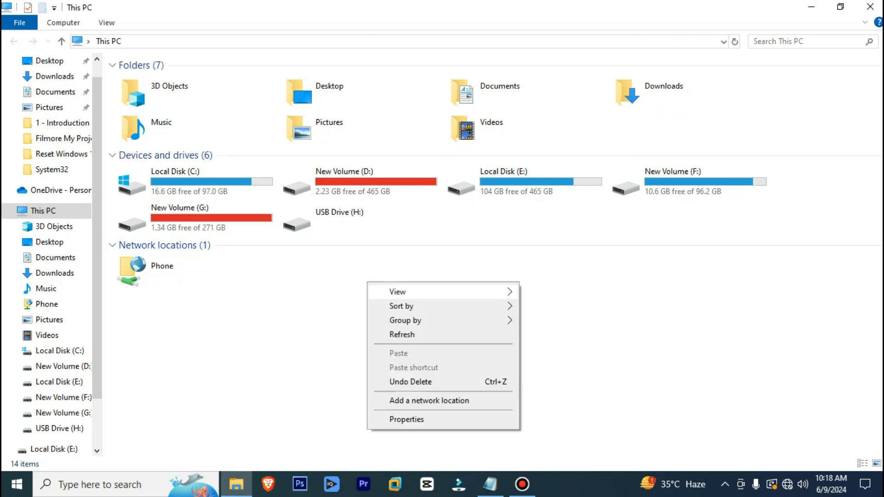
pyautogui.click(402, 334)
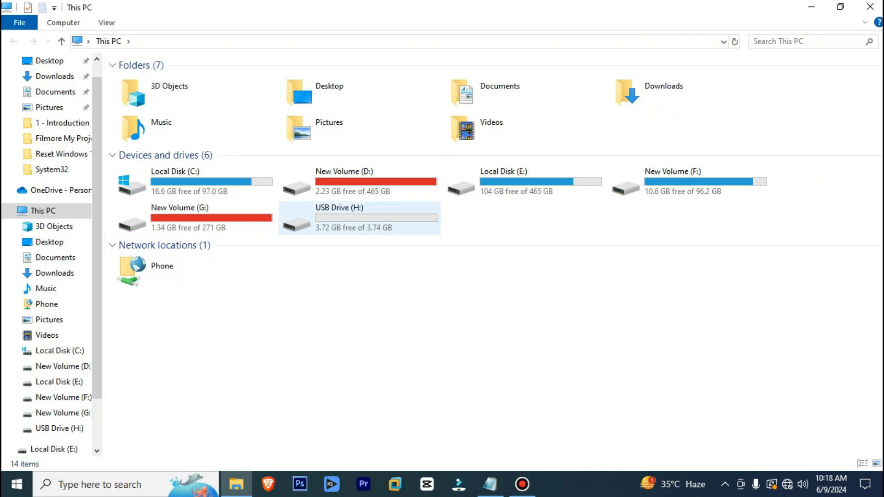
pyautogui.doubleClick(359, 219)
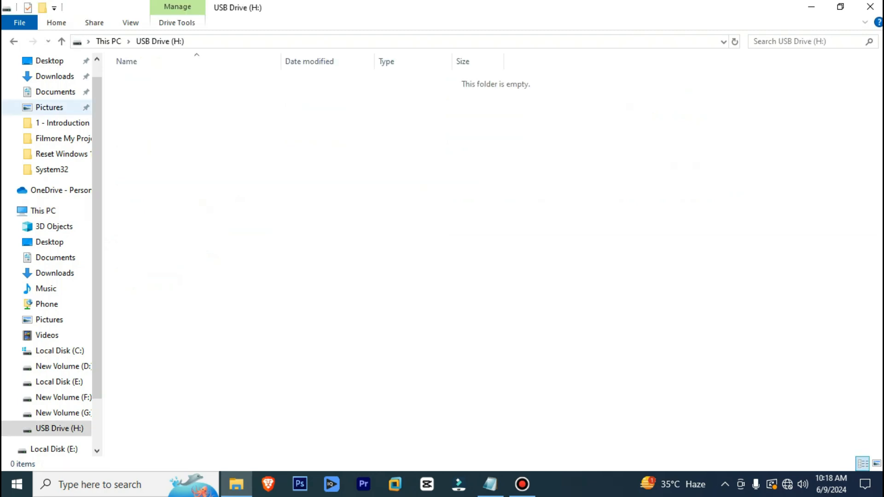
pyautogui.click(14, 41)
# Refresh the This PC drive list several times
pyautogui.rightClick(342, 303)
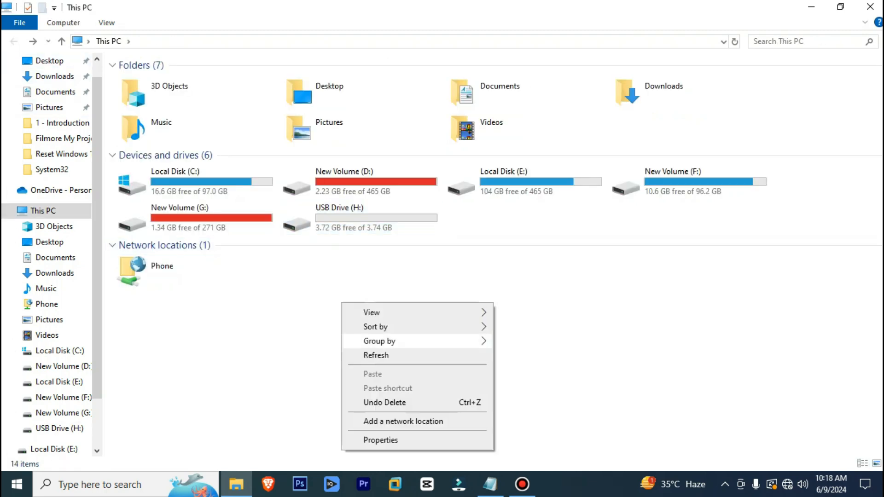
pyautogui.click(376, 355)
pyautogui.rightClick(374, 314)
pyautogui.click(409, 368)
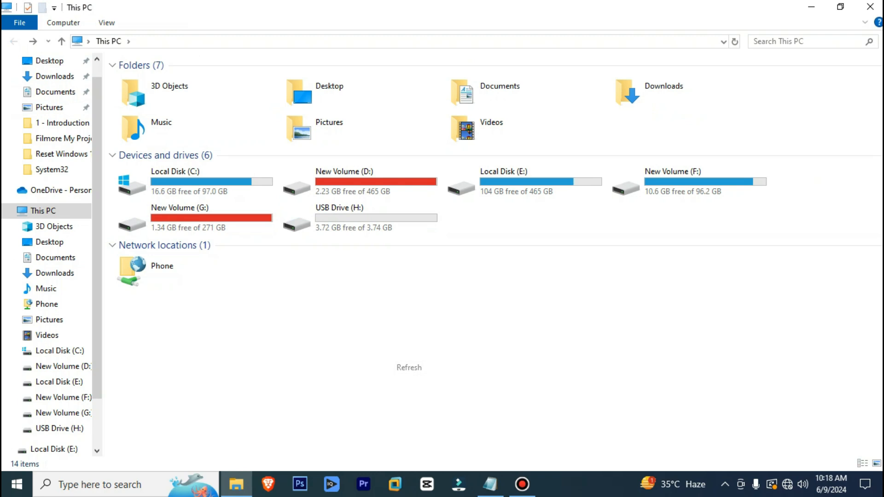
pyautogui.rightClick(363, 299)
pyautogui.click(400, 351)
pyautogui.rightClick(382, 291)
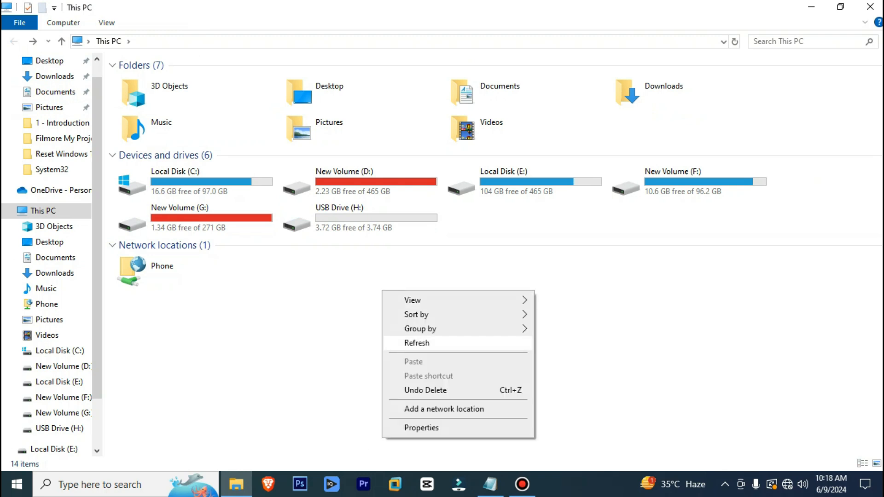
pyautogui.click(417, 343)
pyautogui.rightClick(343, 281)
pyautogui.click(379, 333)
pyautogui.rightClick(344, 291)
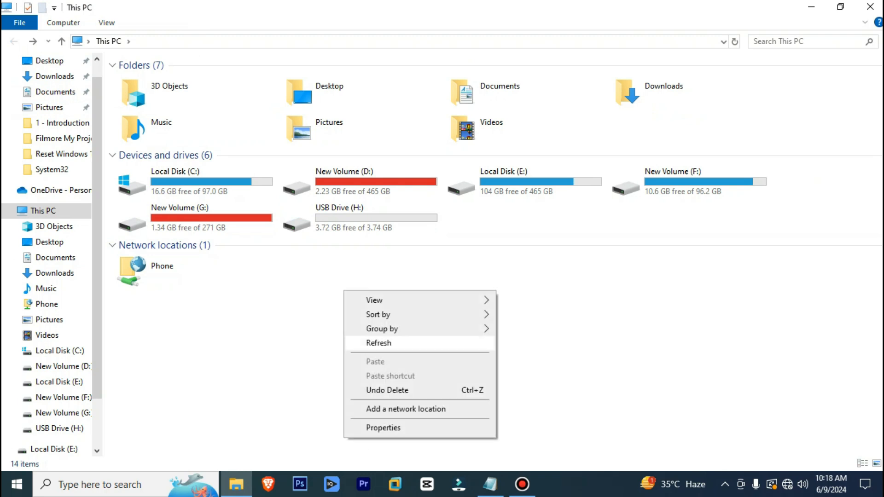
pyautogui.click(378, 343)
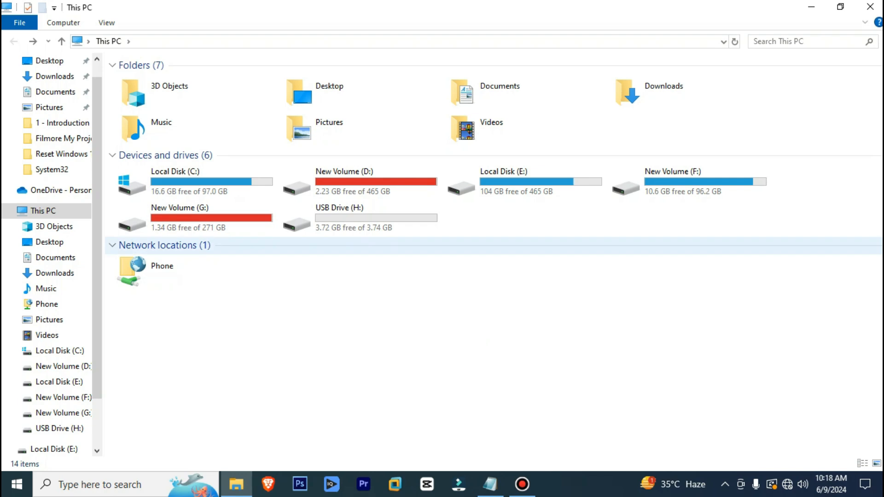
# Eject USB Drive (H:) and refresh This PC until H: shows as not accessible
pyautogui.rightClick(362, 220)
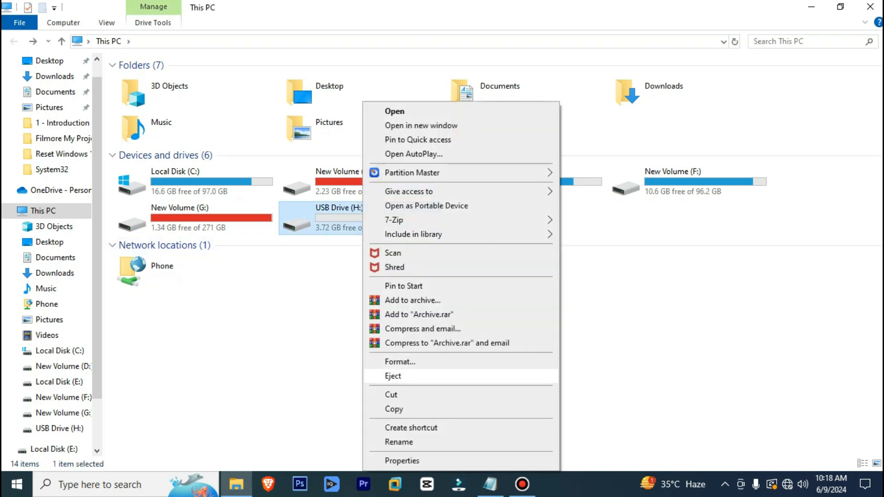
pyautogui.click(393, 375)
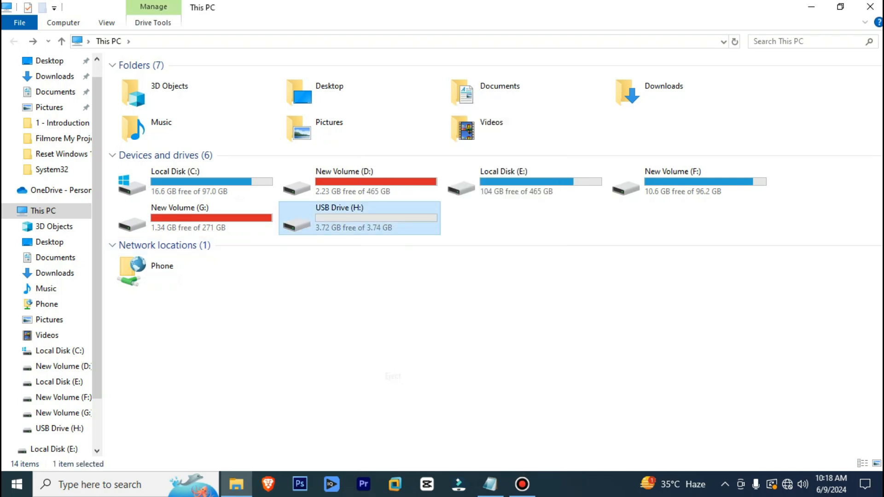
pyautogui.rightClick(456, 310)
pyautogui.click(489, 361)
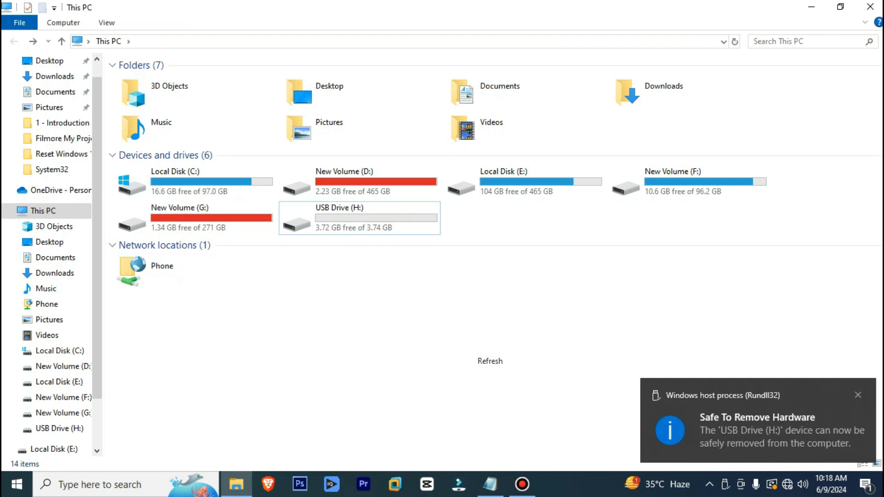
pyautogui.rightClick(456, 318)
pyautogui.click(489, 370)
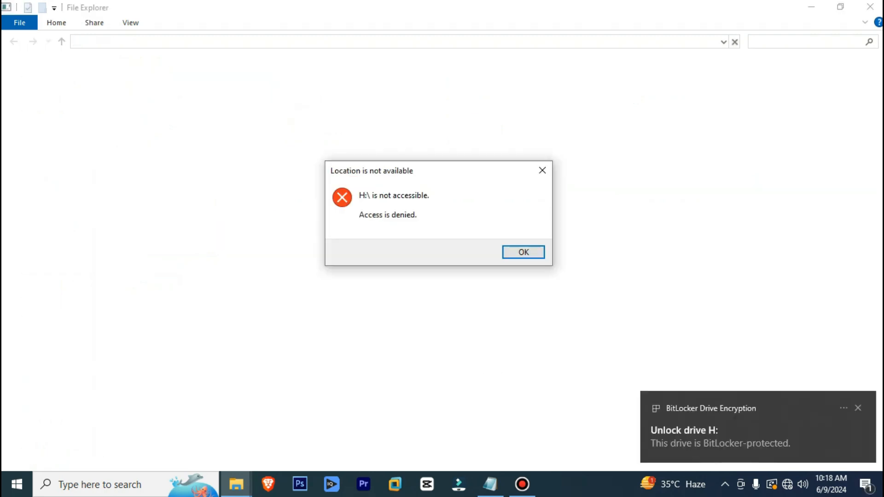
# Open the H: unlock prompt's 'Enter recovery key' option, then bring This PC back to the front
pyautogui.click(730, 430)
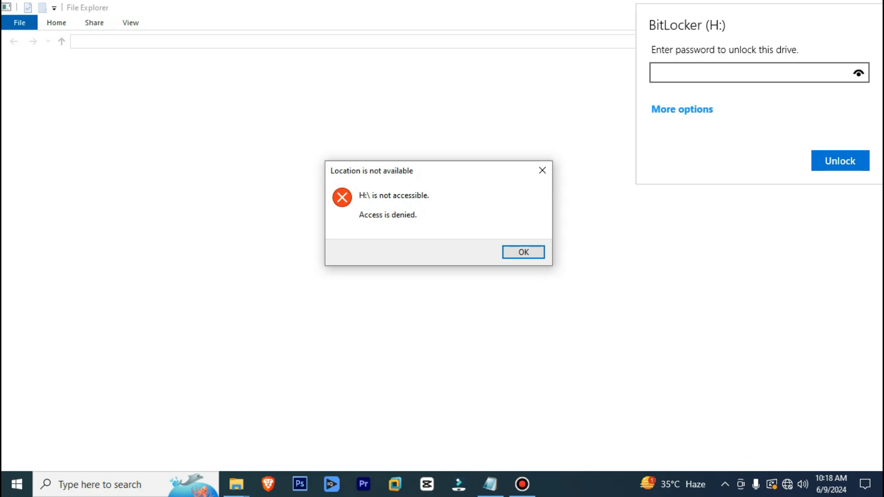
pyautogui.click(682, 110)
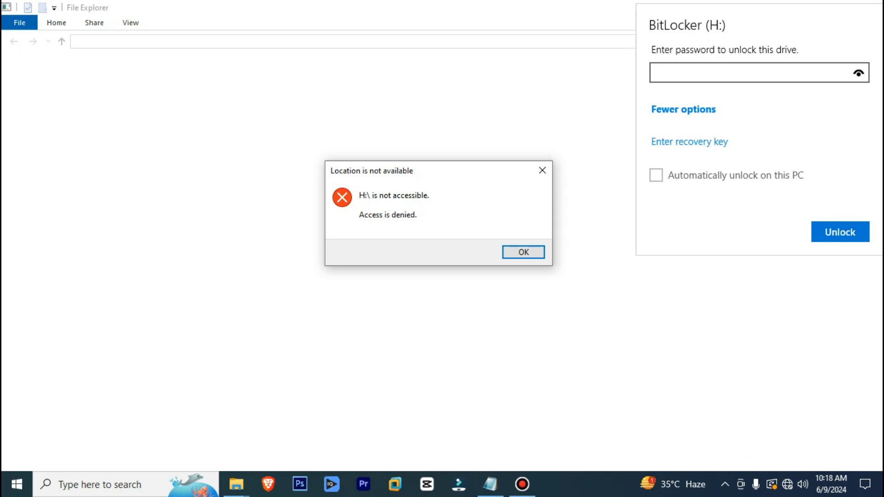
pyautogui.click(689, 142)
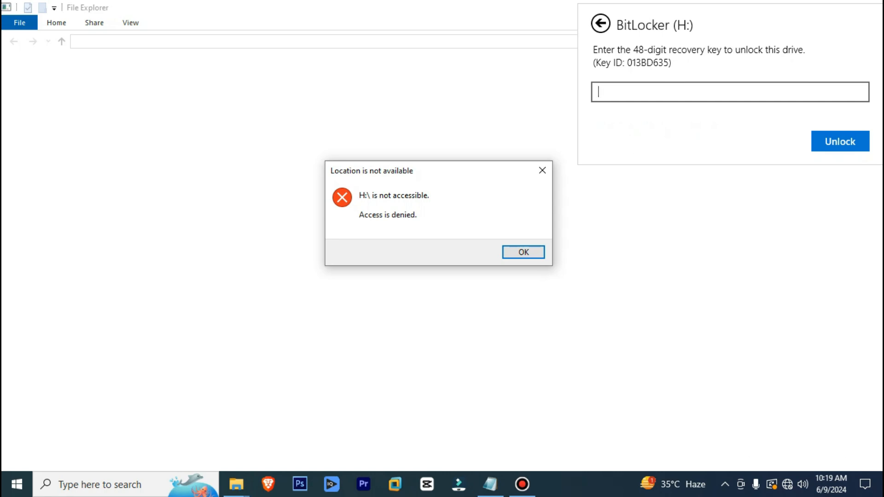
pyautogui.click(236, 485)
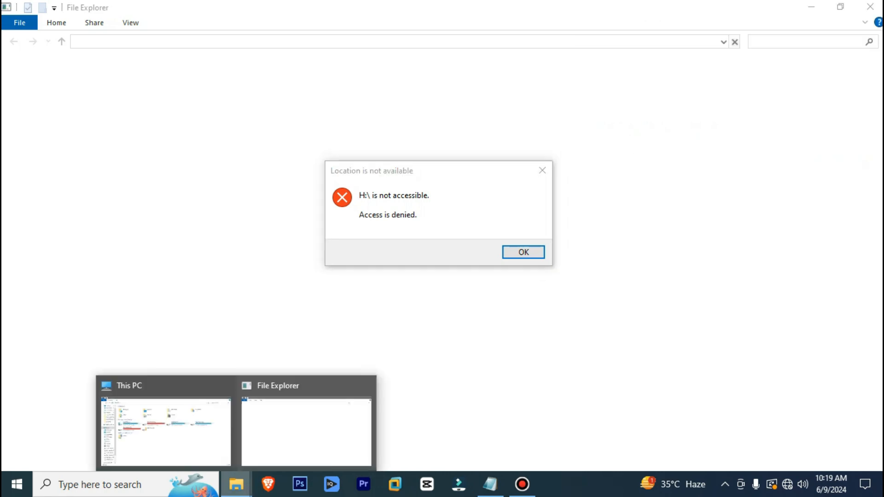
pyautogui.click(166, 428)
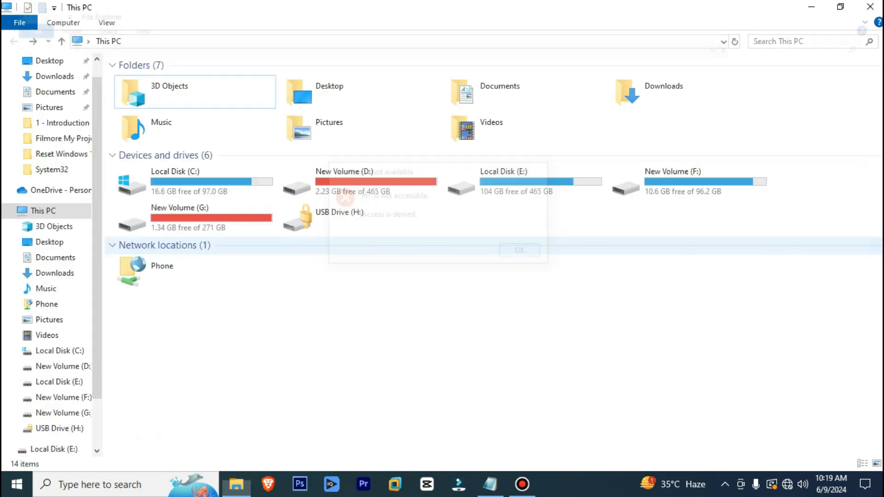
# Search 'bit' to open Manage BitLocker
pyautogui.click(113, 484)
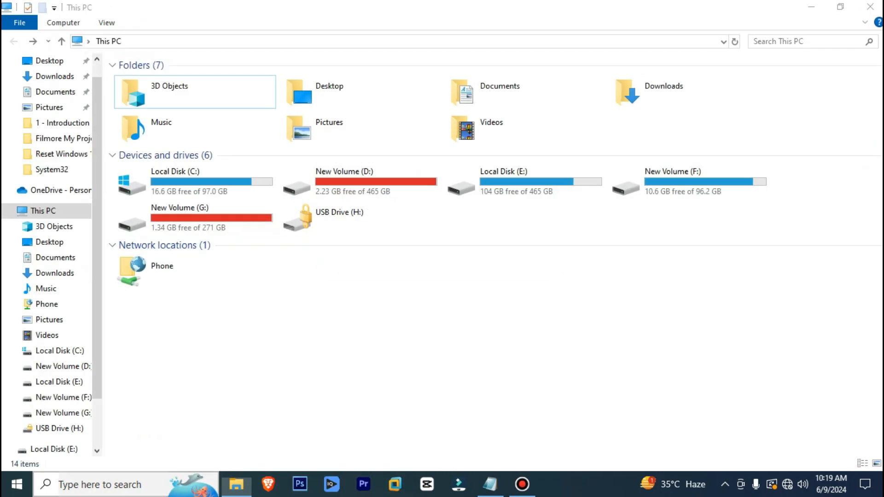
pyautogui.write('bit')
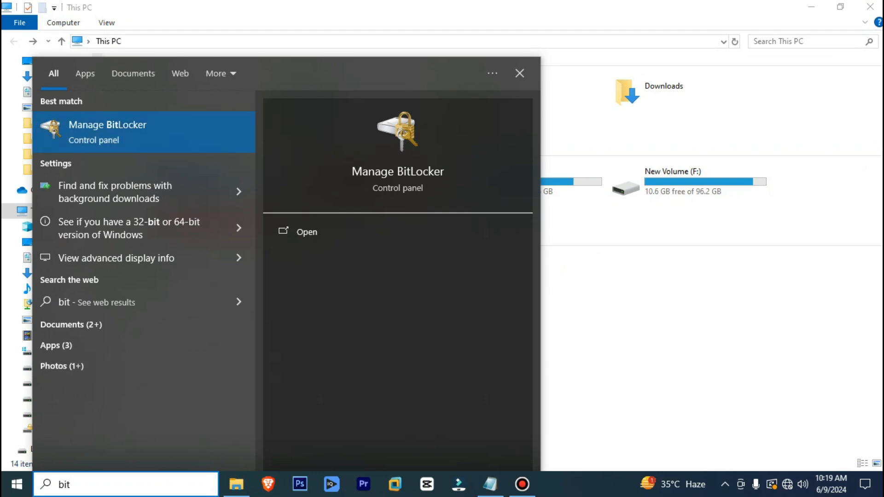
pyautogui.press('Return')
# Expand drive H:, start Unlock drive, cancel the password prompt, and return to This PC
pyautogui.click(206, 375)
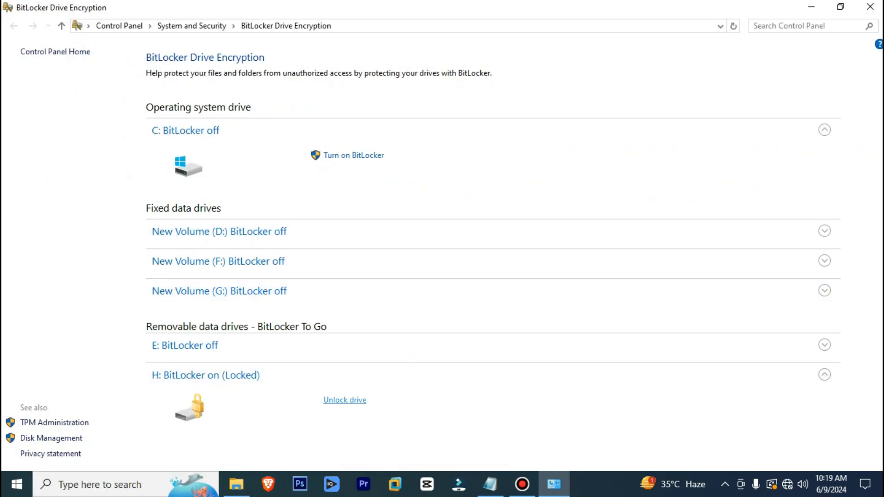
pyautogui.click(344, 401)
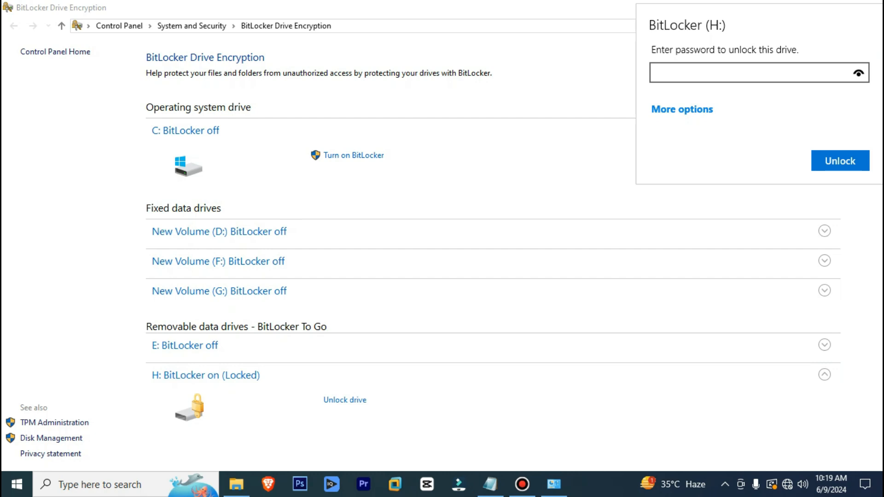
pyautogui.press('Escape')
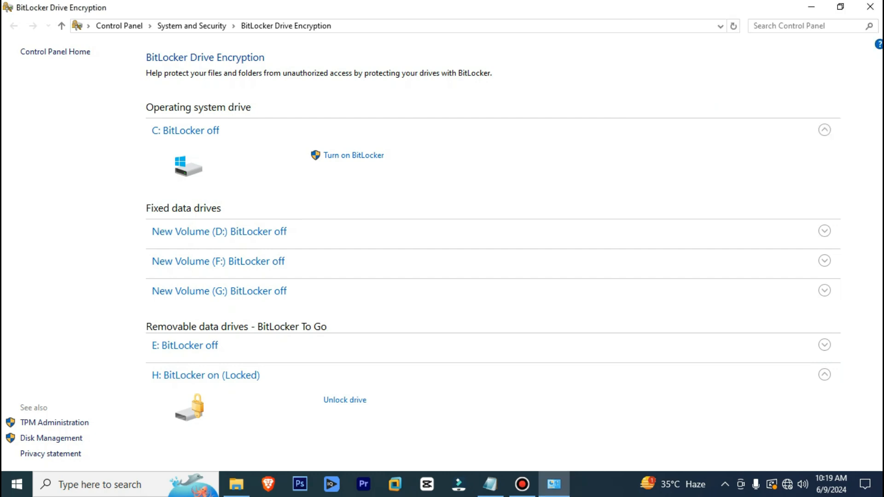
pyautogui.click(236, 484)
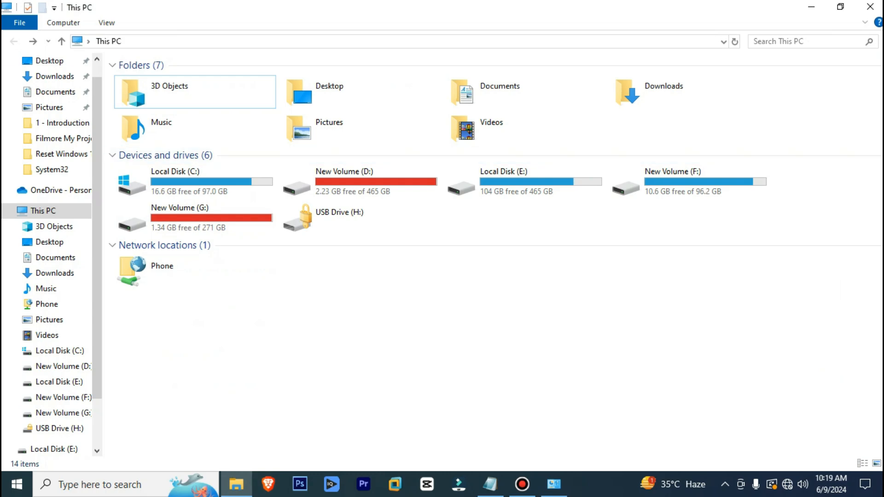
# Open the saved BitLocker Recovery Key text file from Documents in Notepad
pyautogui.click(55, 92)
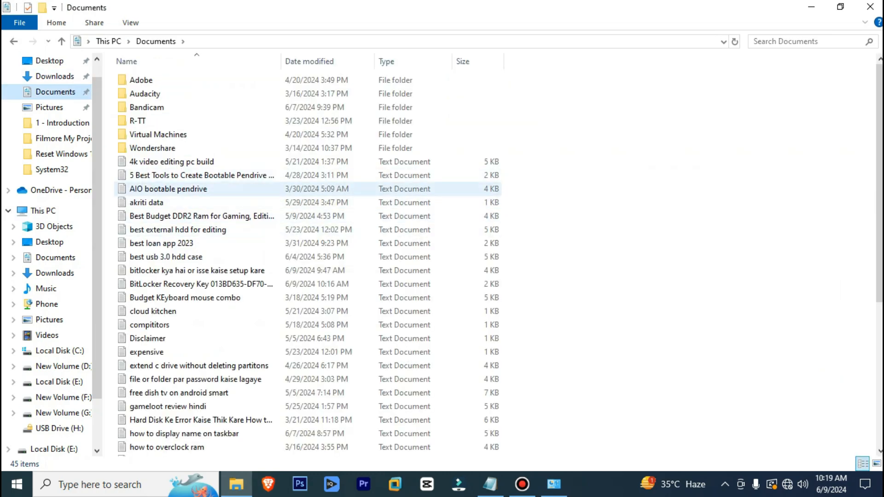
pyautogui.scroll(-6, 193, 311)
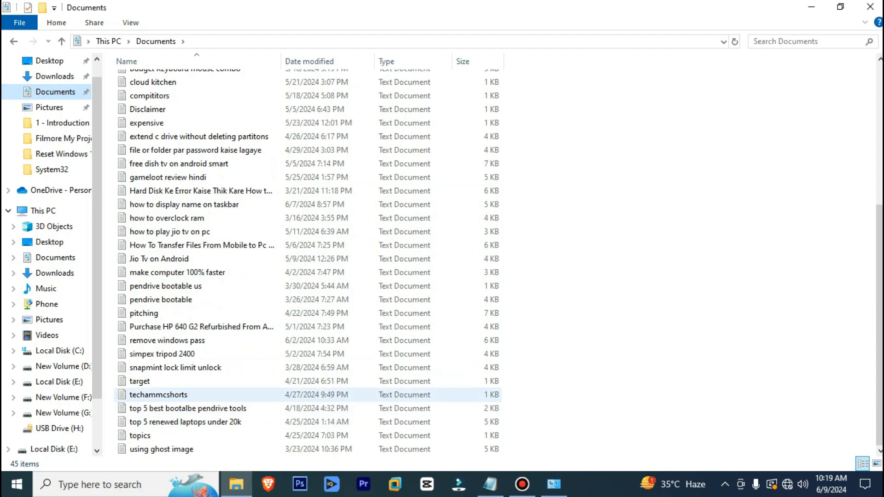
pyautogui.scroll(2, 193, 348)
pyautogui.scroll(1, 193, 348)
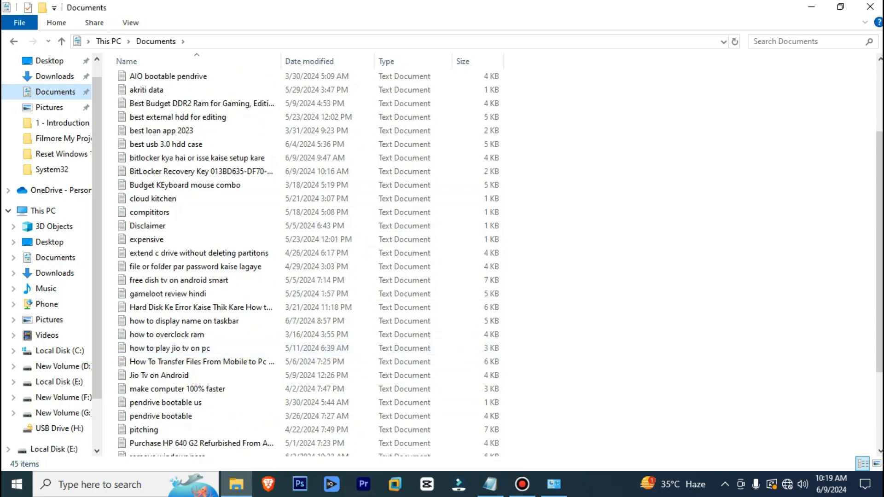
pyautogui.doubleClick(202, 171)
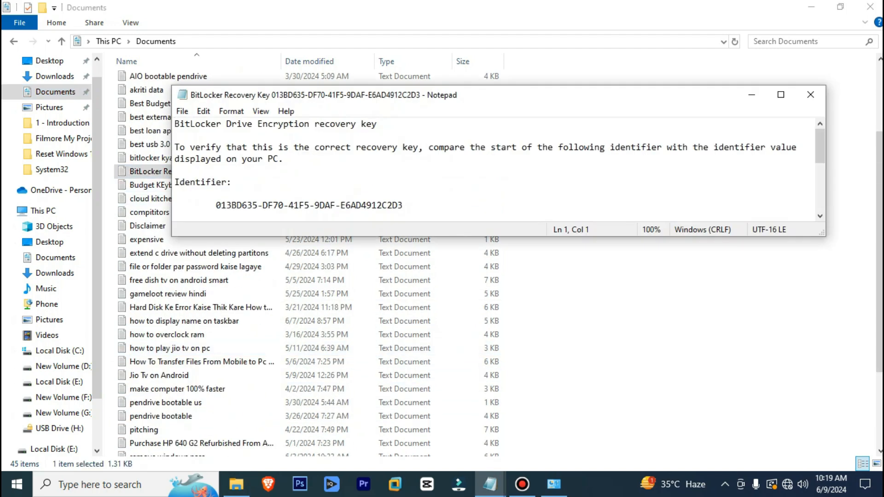
# Maximize Notepad, select the 48-digit recovery key, close Notepad, and restore the BitLocker page
pyautogui.click(781, 95)
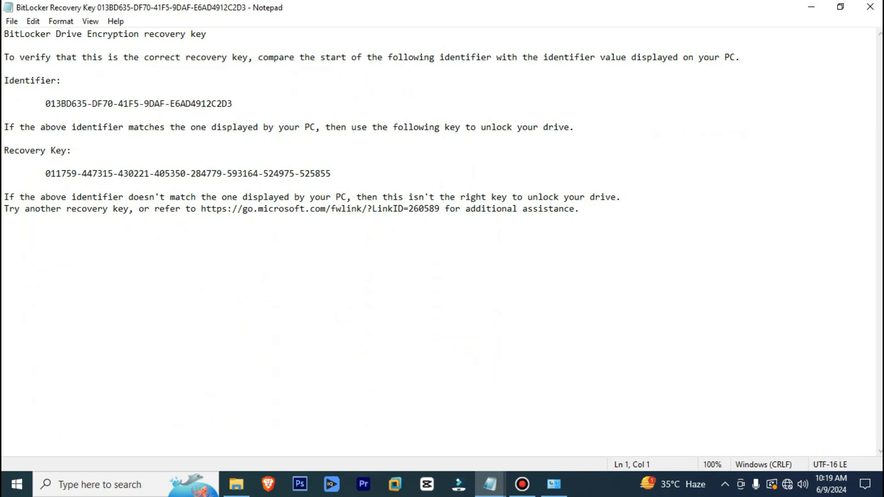
pyautogui.moveTo(4, 151); pyautogui.dragTo(331, 174)
pyautogui.hotkey('ctrl', 'c')
pyautogui.click(46, 173)
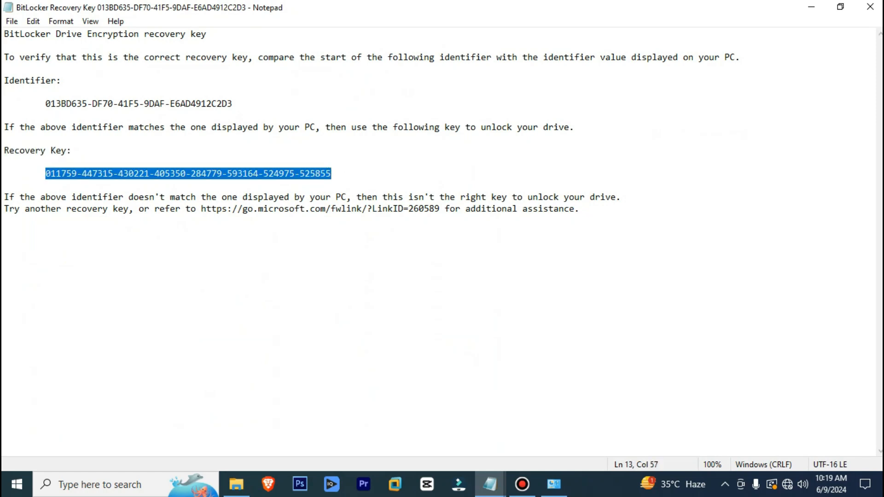
pyautogui.click(870, 6)
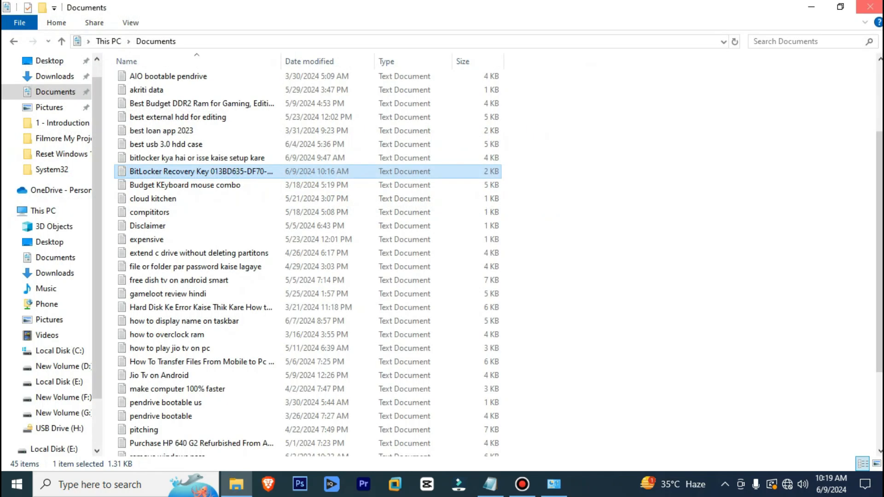
pyautogui.click(554, 484)
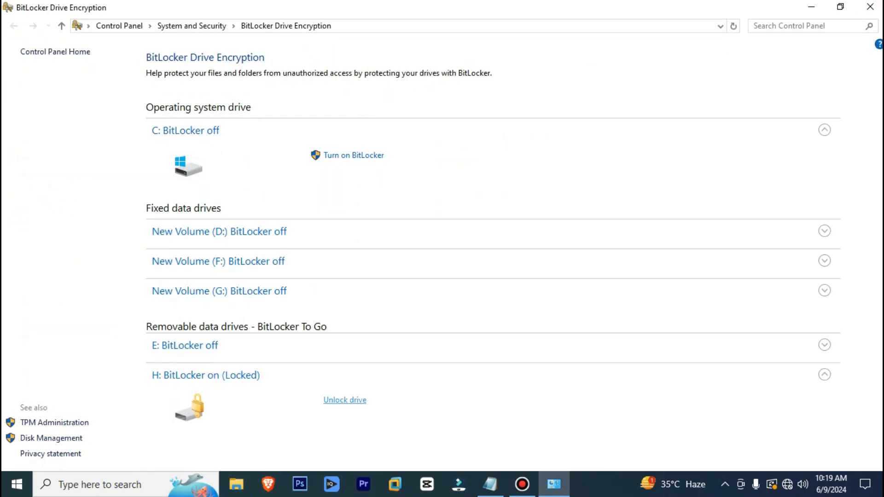
# Unlock drive H: by pasting the 48-digit recovery key under More options > Enter recovery key
pyautogui.click(345, 400)
pyautogui.click(674, 109)
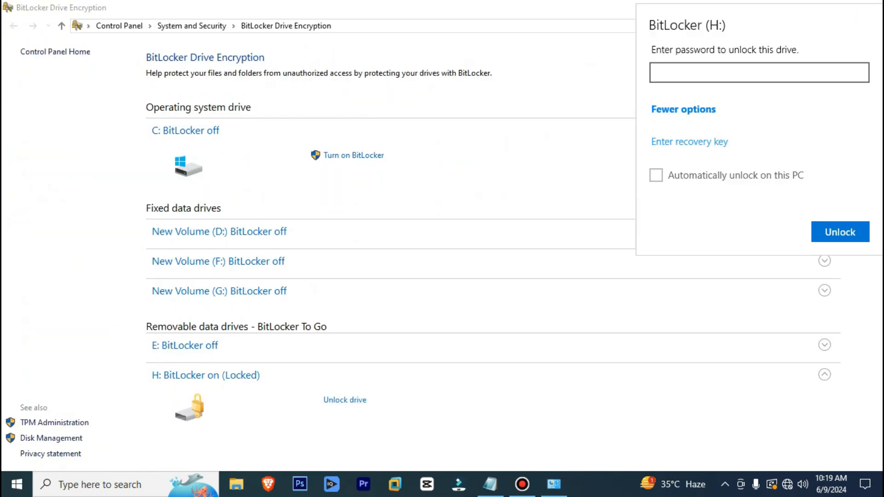
pyautogui.click(689, 142)
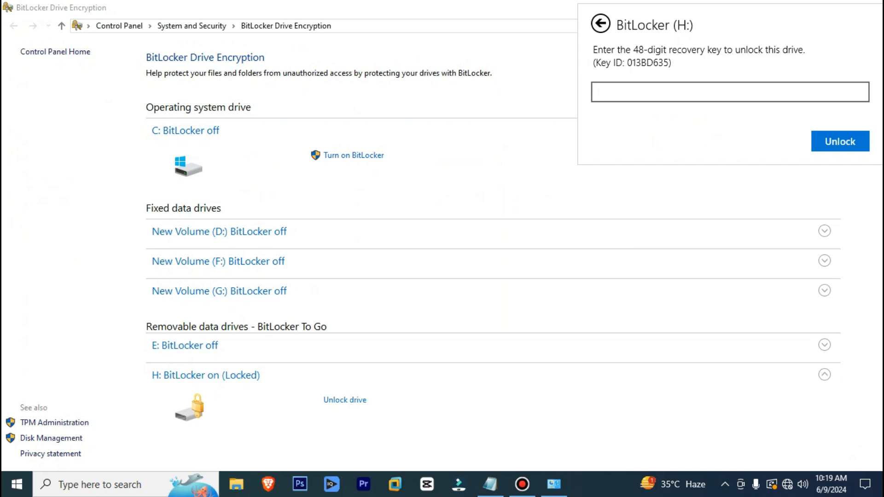
pyautogui.hotkey('ctrl', 'v')
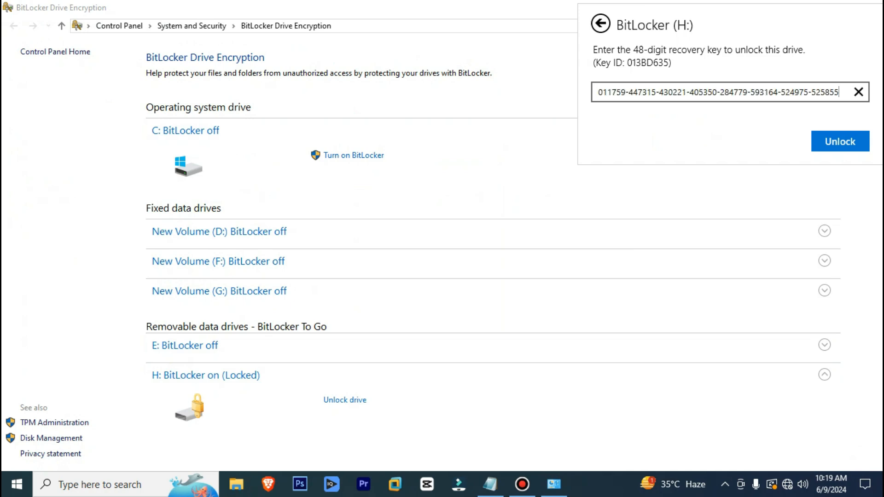
pyautogui.press('Return')
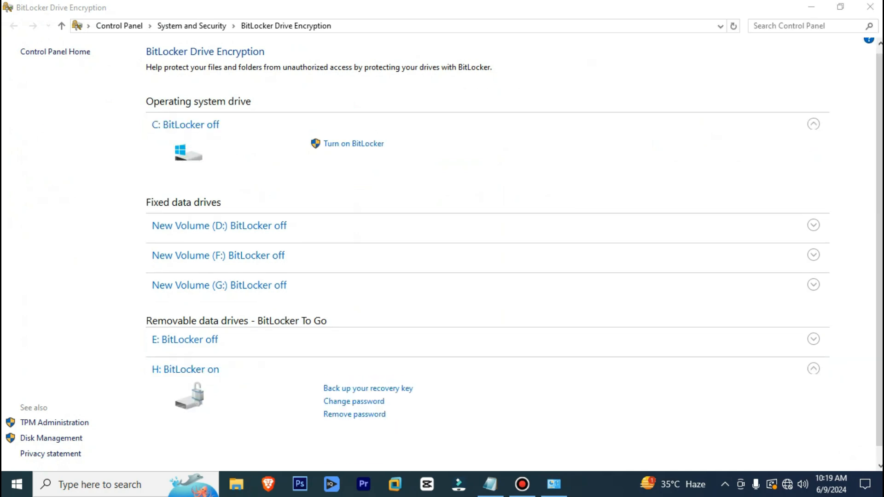
# Close the H: window, minimize BitLocker, and check H: in This PC before closing it
pyautogui.click(870, 7)
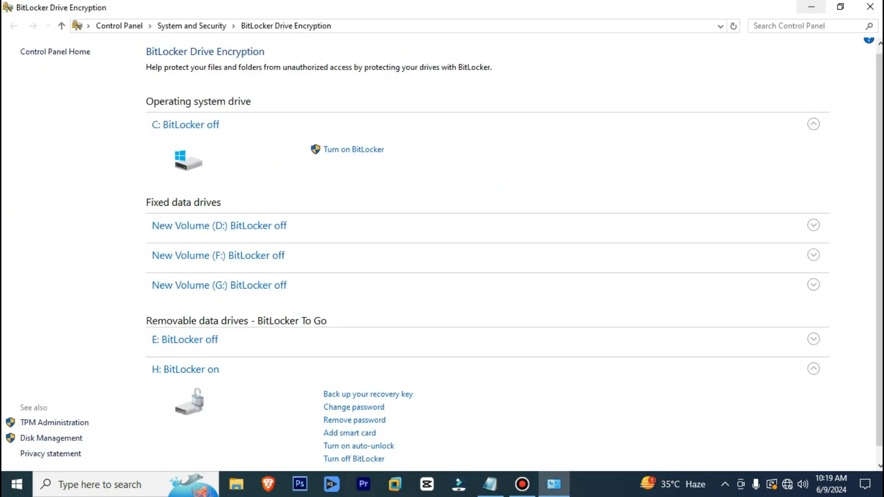
pyautogui.click(812, 7)
pyautogui.doubleClick(25, 88)
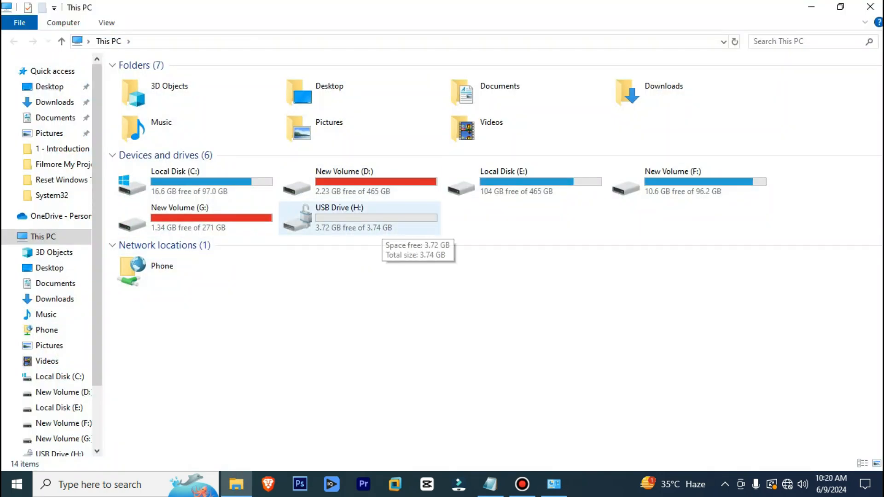
pyautogui.click(870, 7)
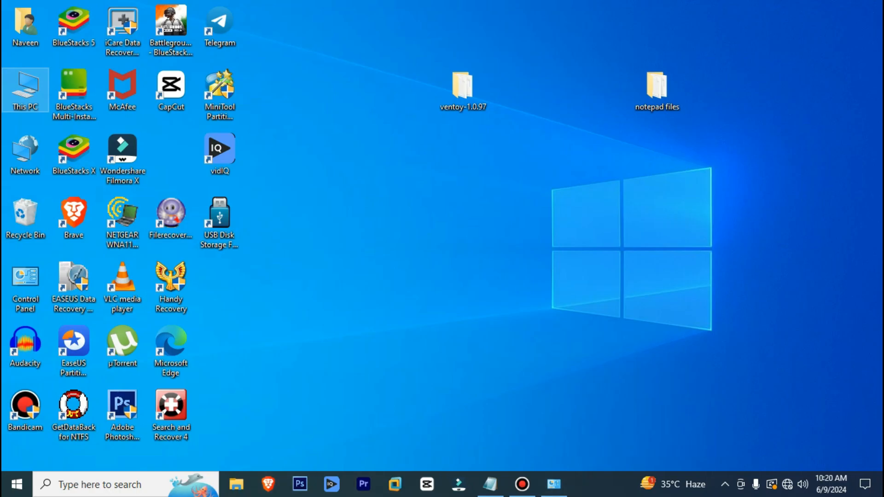
# Turn off BitLocker on drive H:, confirm decryption, and dismiss the 'Decryption of H: is complete' message
pyautogui.click(553, 484)
pyautogui.scroll(-1, 488, 339)
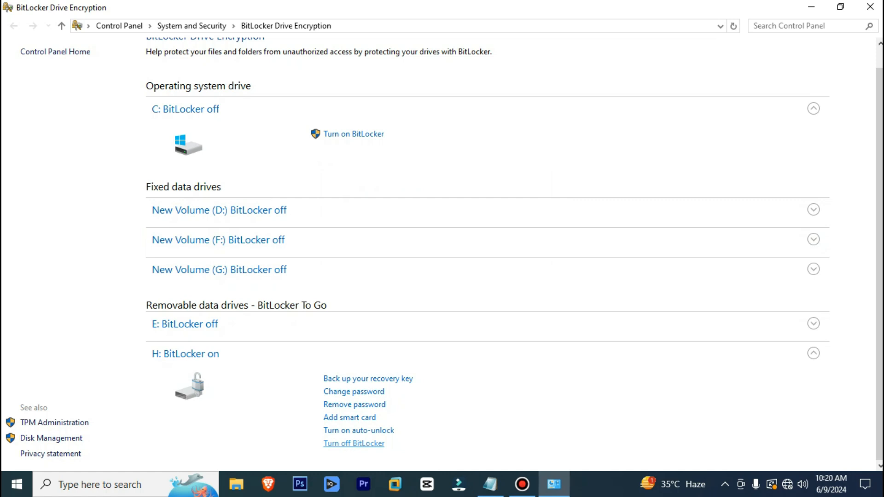
pyautogui.click(353, 443)
pyautogui.press('Escape')
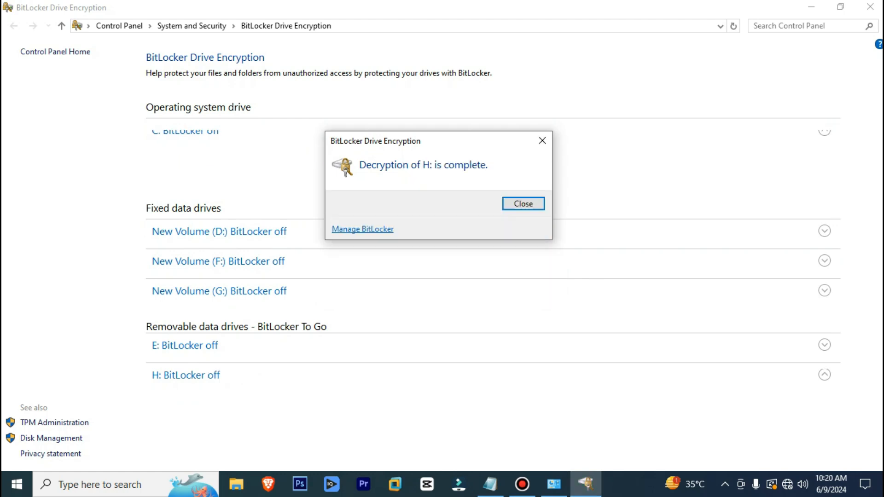
pyautogui.press('Return')
# Close BitLocker, open This PC, and refresh it twice to see H: unlocked at 3.72 GB free of 3.74 GB
pyautogui.click(871, 6)
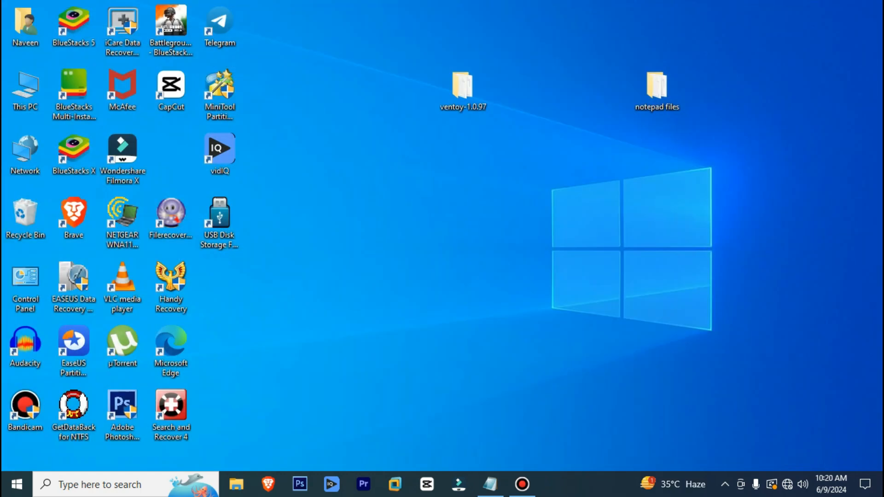
pyautogui.doubleClick(26, 90)
pyautogui.rightClick(422, 282)
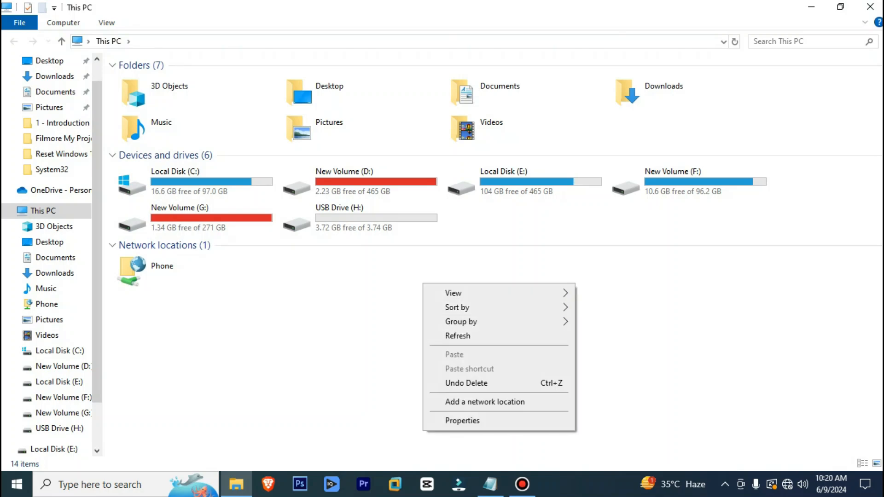
pyautogui.click(458, 336)
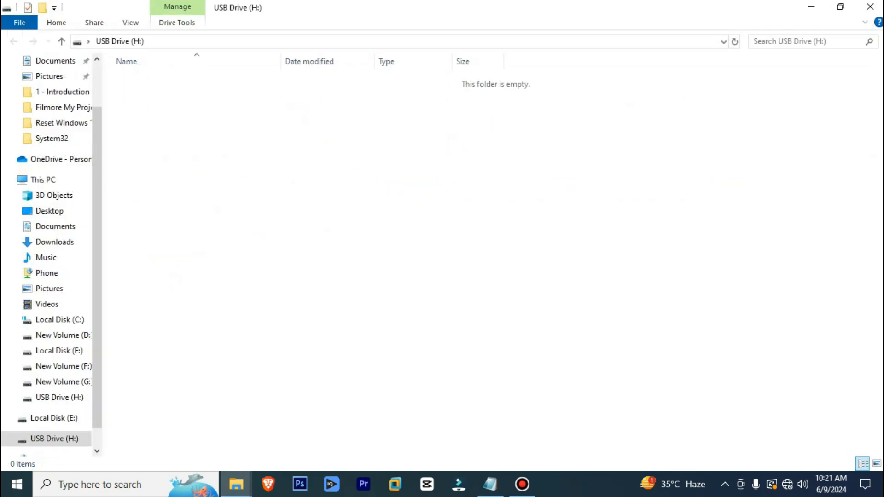
pyautogui.rightClick(422, 298)
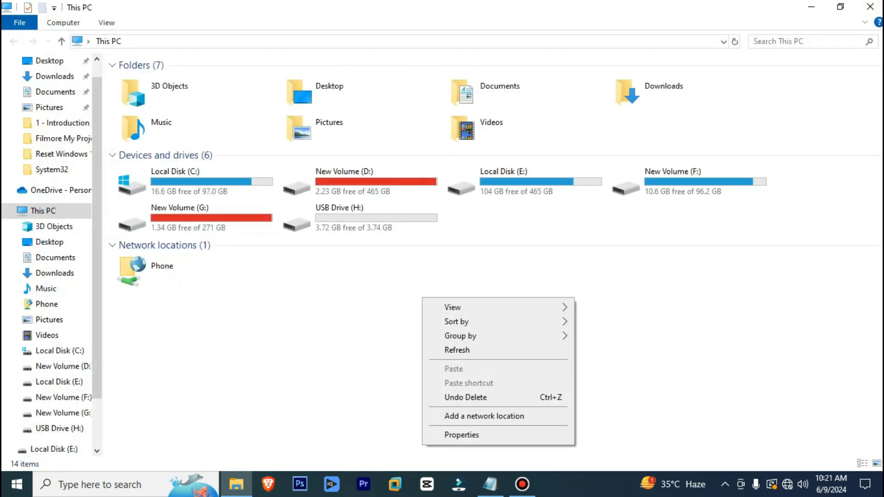
pyautogui.click(457, 350)
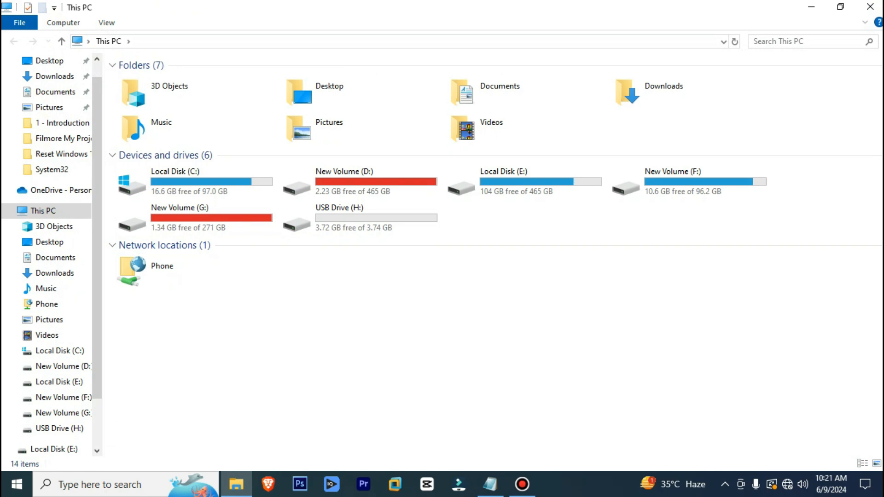